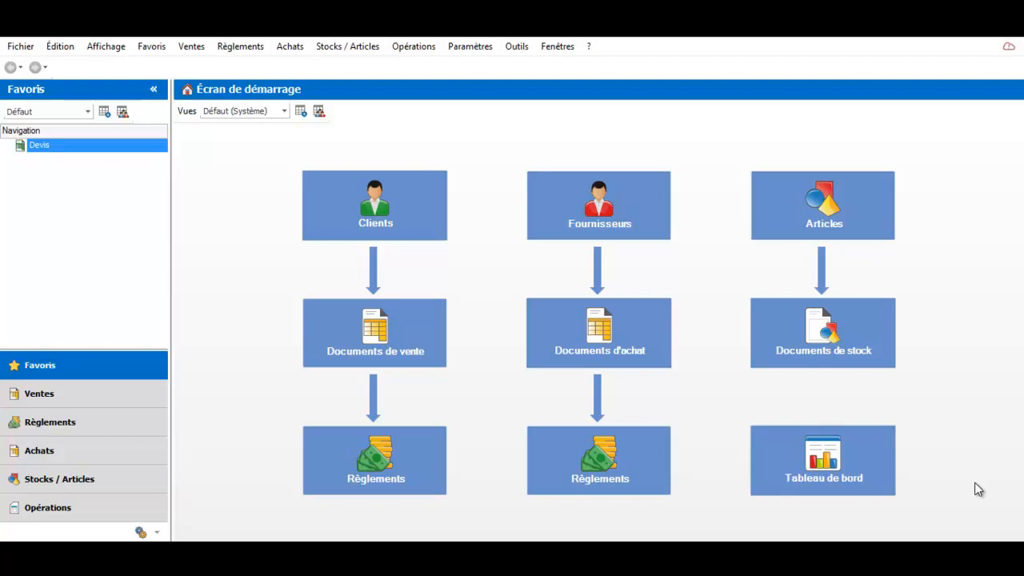
# Open the article list and look at the BORDEAUX and FOIE GRAS articles
pyautogui.click(807, 215)
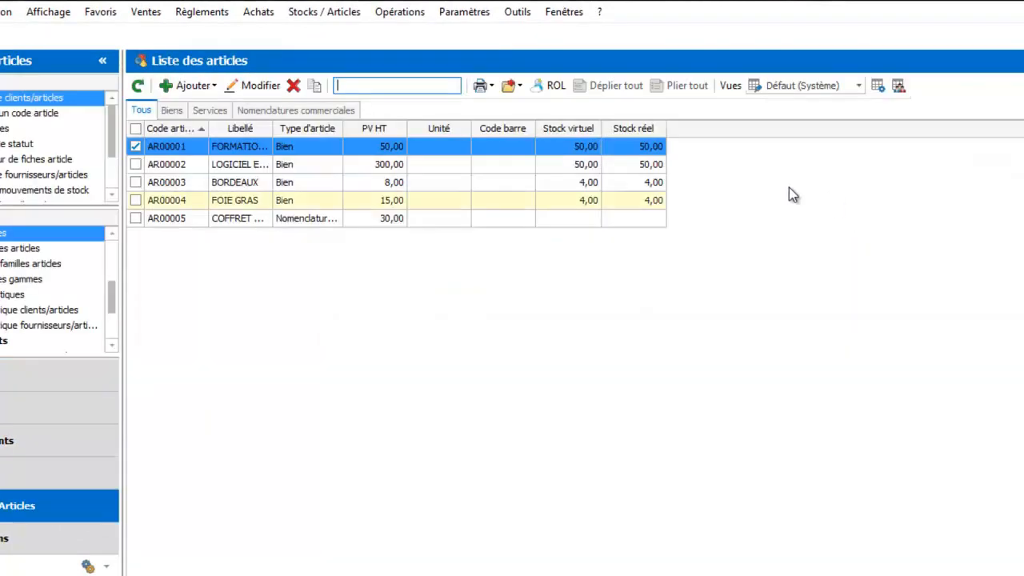
pyautogui.click(230, 185)
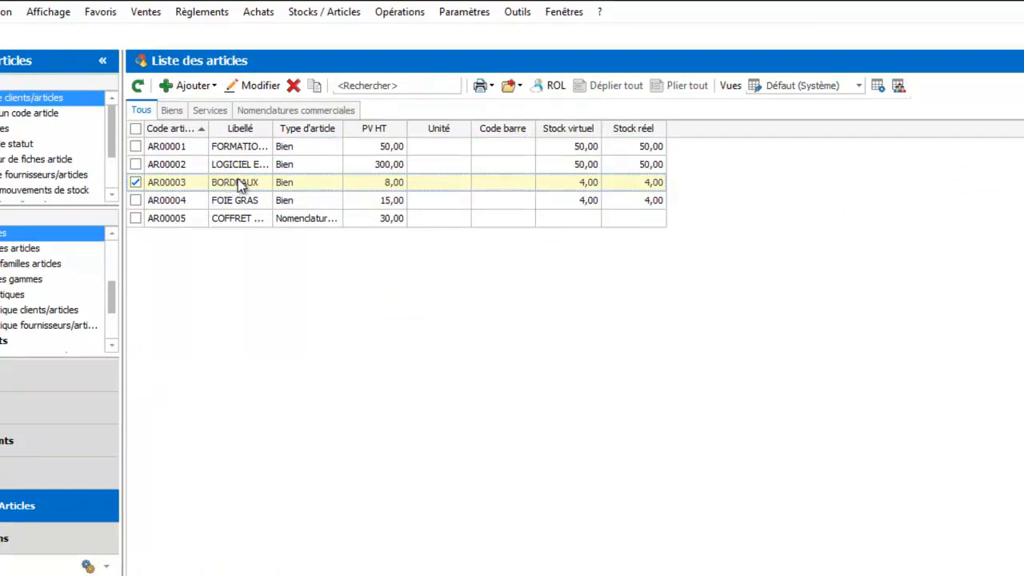
pyautogui.click(250, 203)
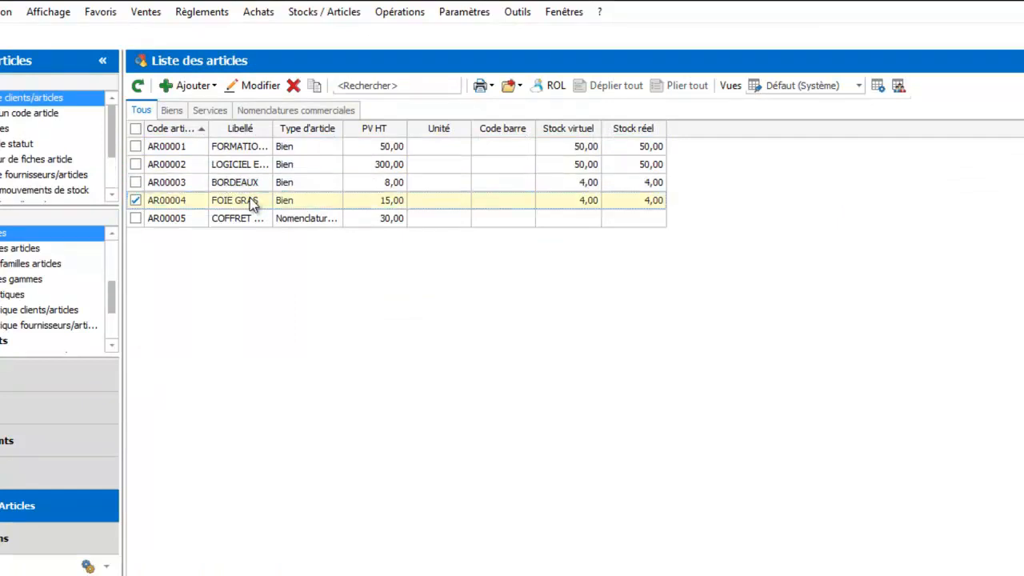
pyautogui.click(651, 196)
# Create a commercial nomenclature article in family FAR00001 (COFFRET NOEL) and apply the family's parameters to it
pyautogui.click(194, 86)
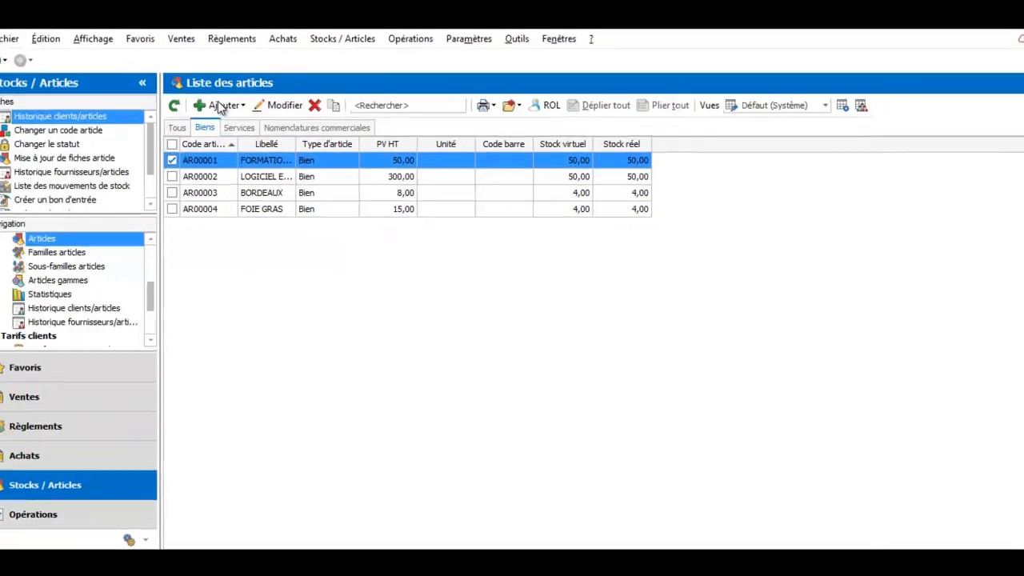
pyautogui.click(191, 86)
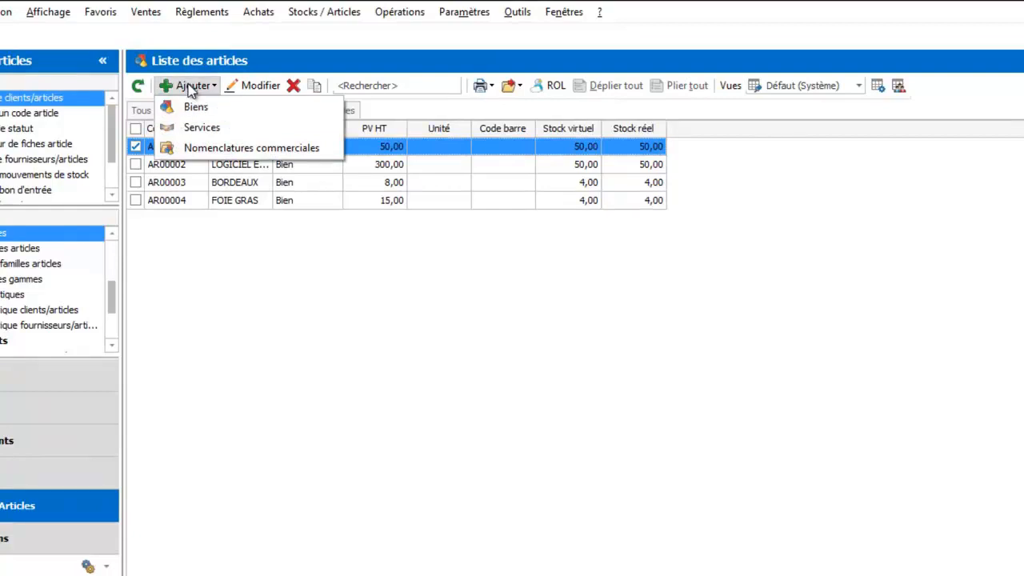
pyautogui.click(191, 149)
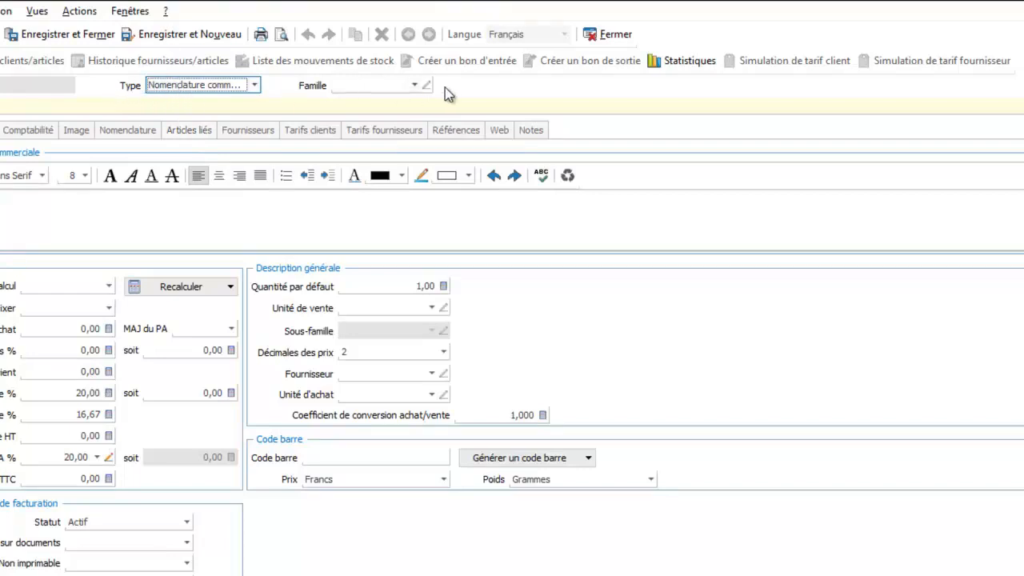
pyautogui.click(412, 84)
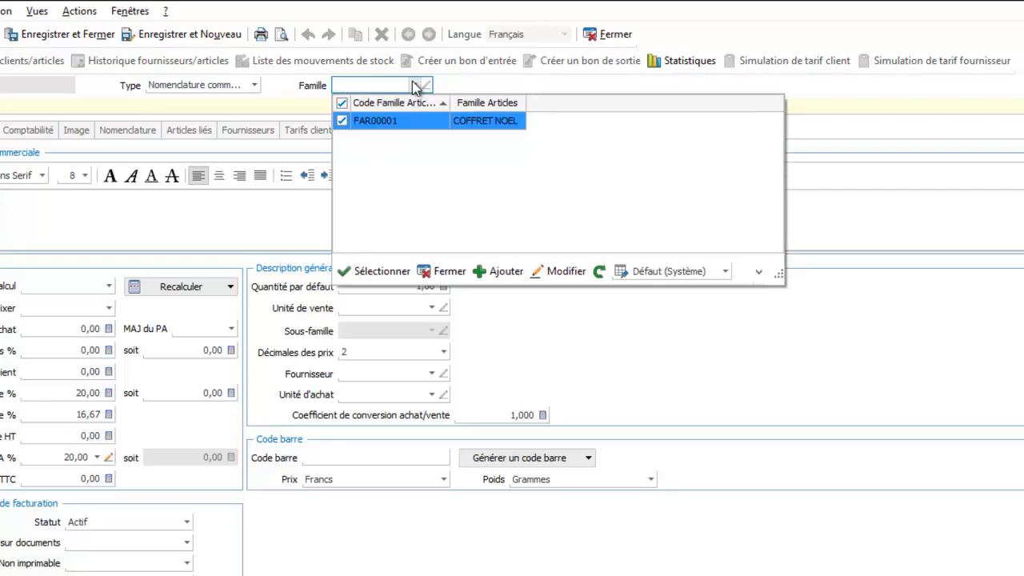
pyautogui.click(392, 121)
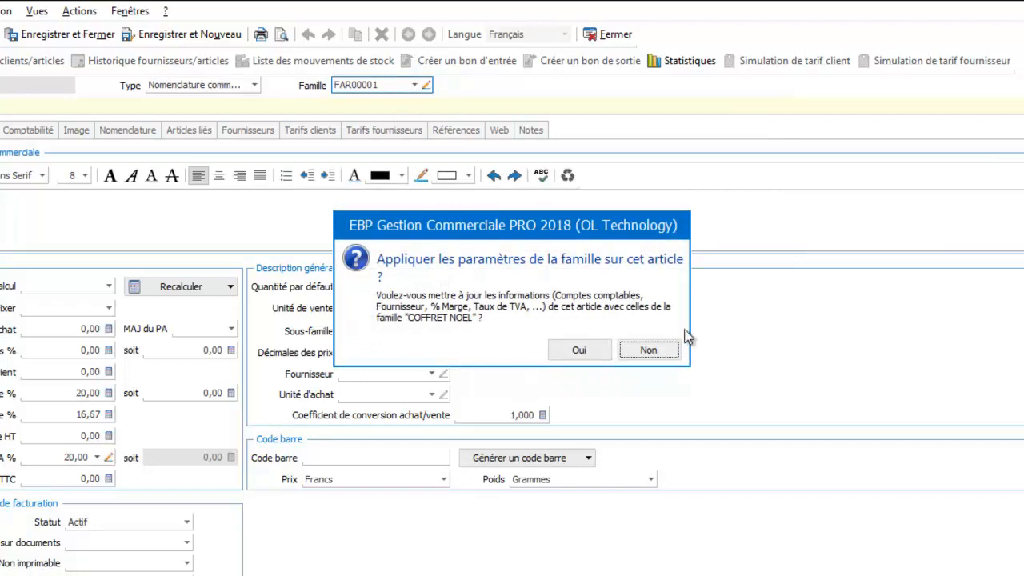
pyautogui.click(578, 349)
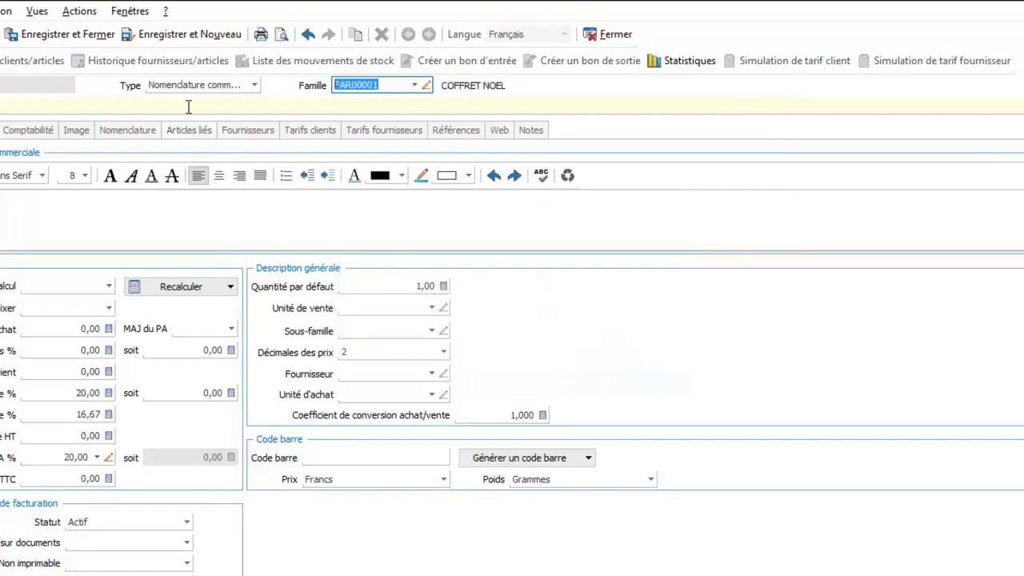
# Enter COFFRET NOEL SPECIAL GERS as the new article's label and look over its commercial description and details
pyautogui.write('COF')
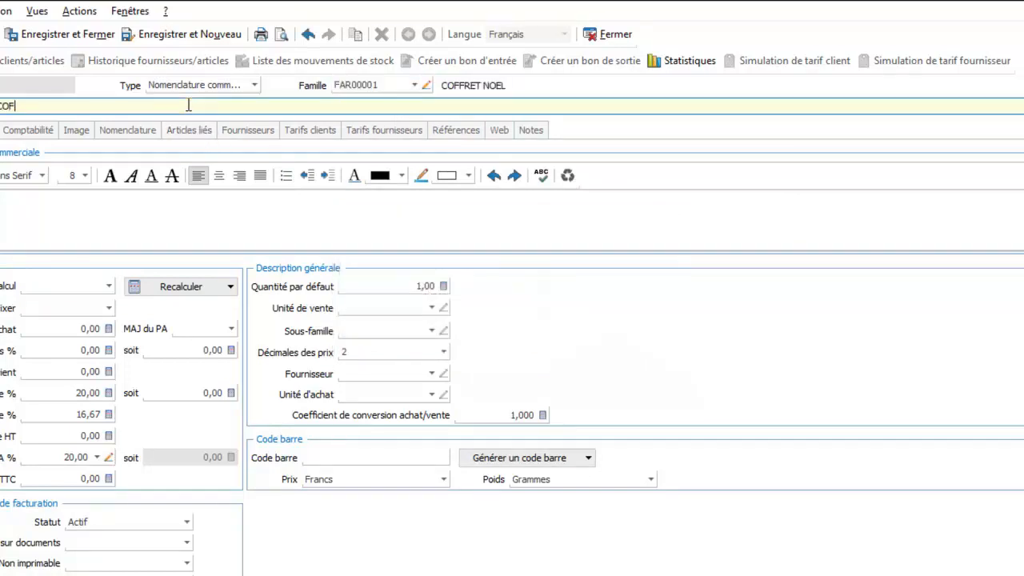
pyautogui.write('FRET NOEL SPECIAL GERS')
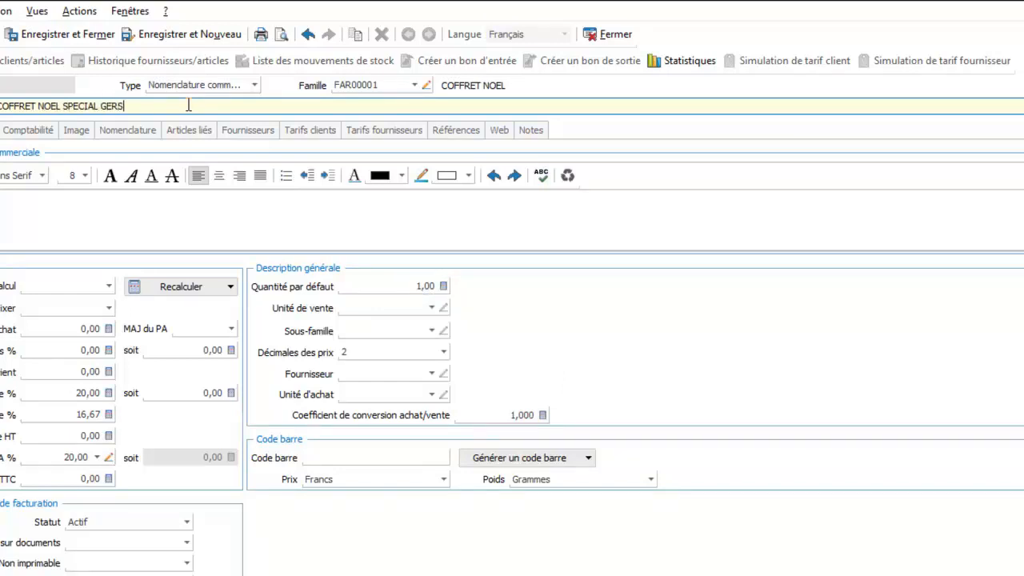
pyautogui.click(44, 207)
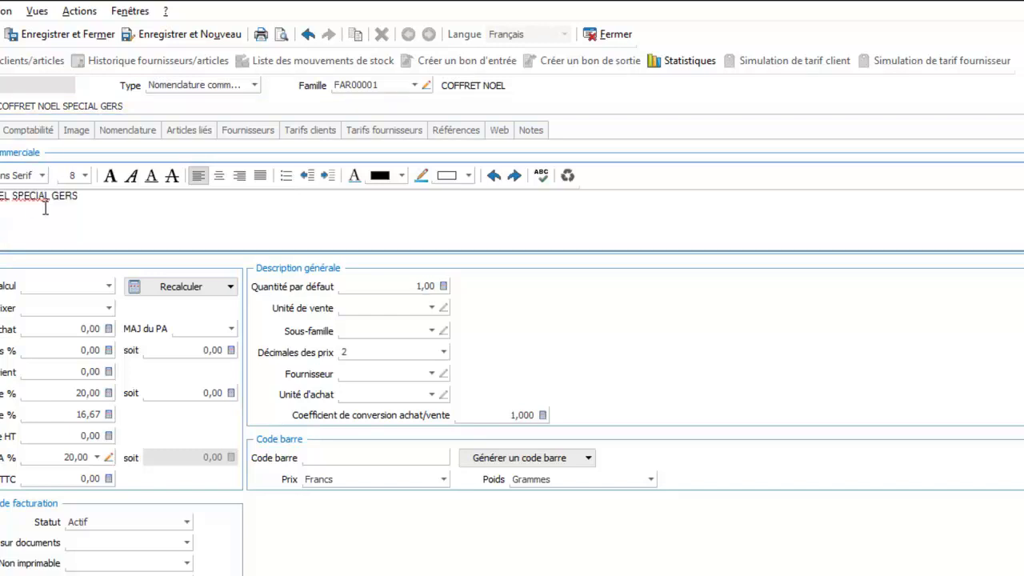
pyautogui.click(91, 198)
pyautogui.scroll(-5, 512, 360)
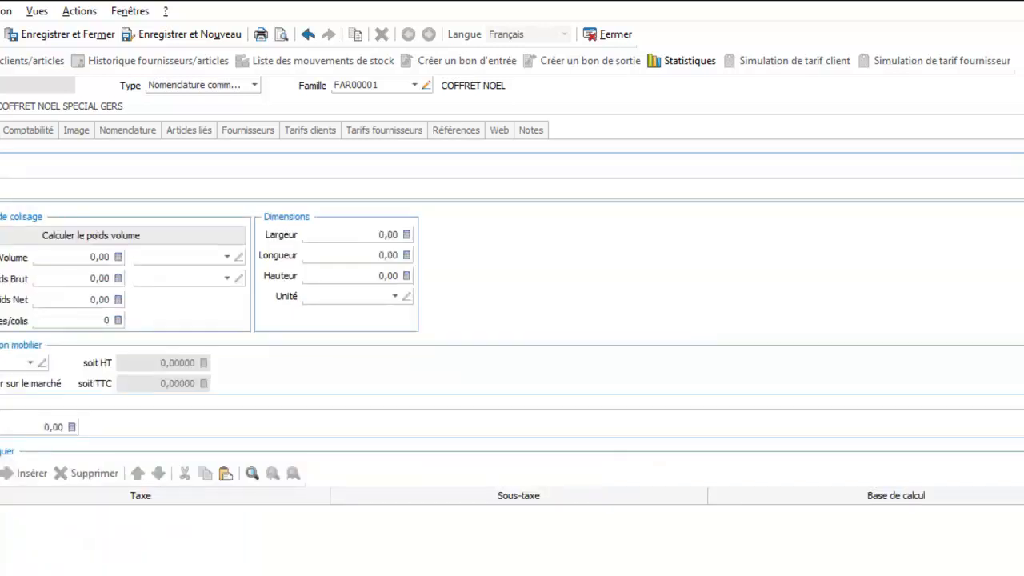
# Examine the article's accounting settings: the sales nomenclature option and the sales and purchase accounts per VAT rate for France
pyautogui.click(41, 134)
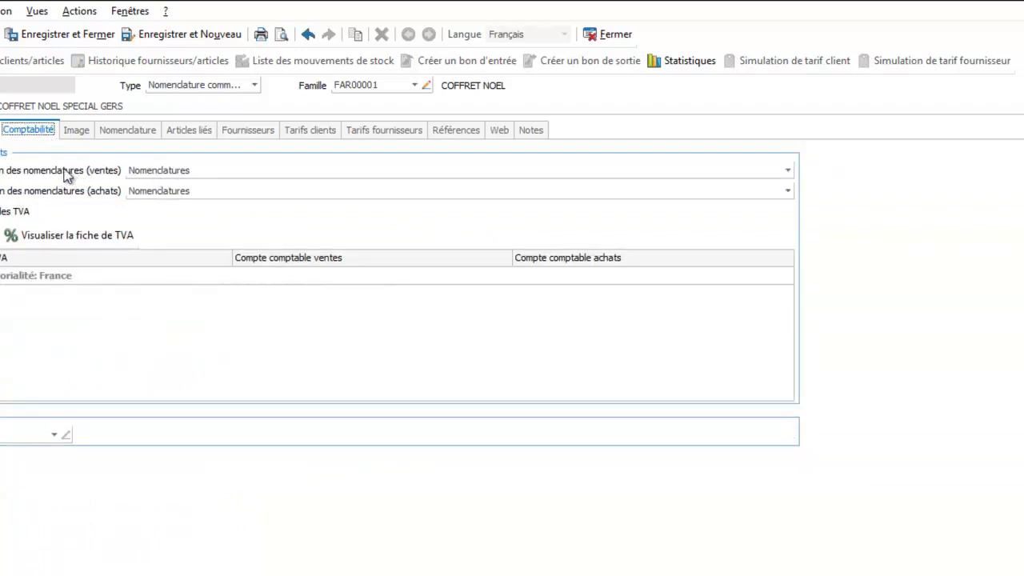
pyautogui.click(787, 174)
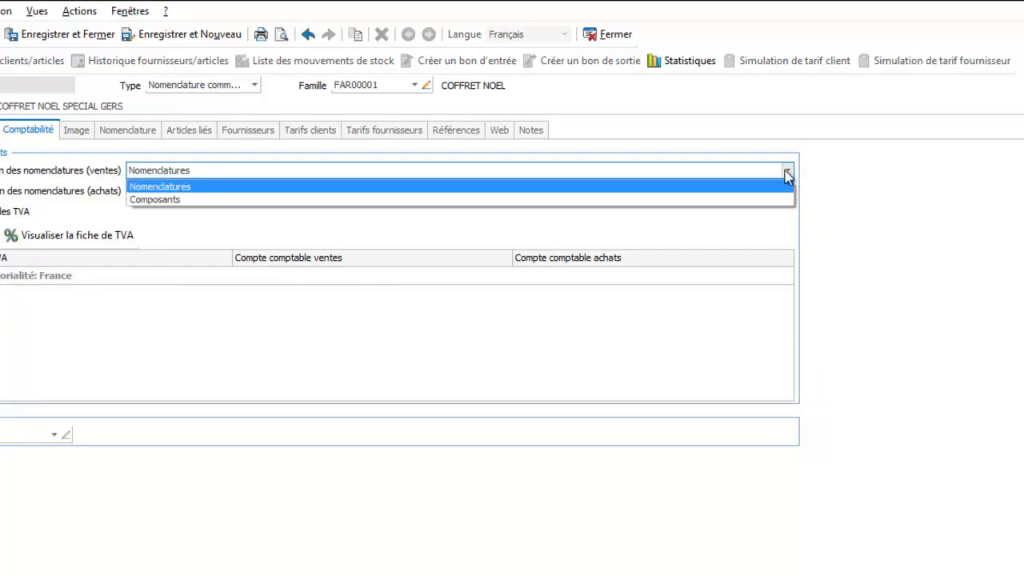
pyautogui.click(768, 185)
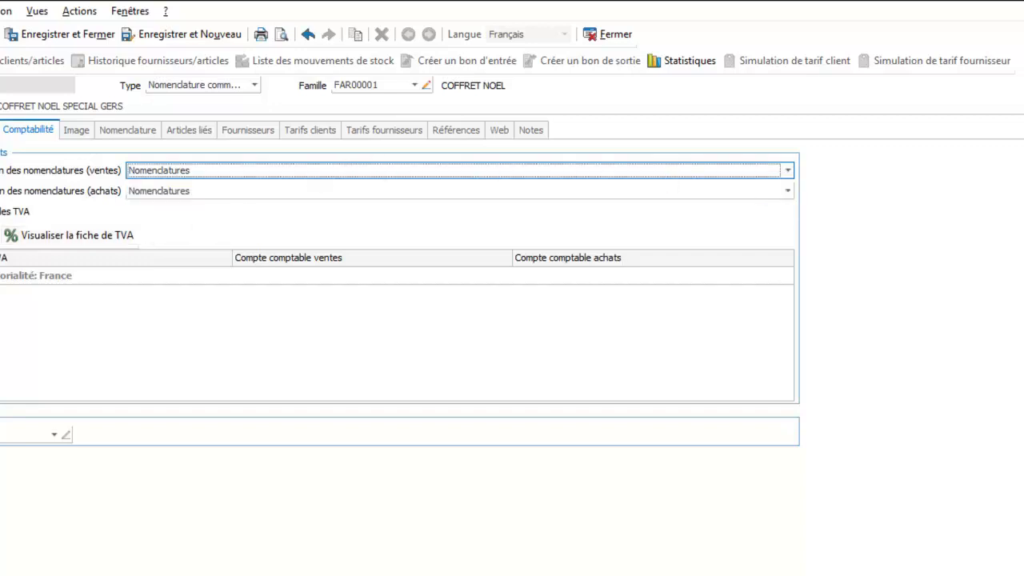
pyautogui.click(1, 275)
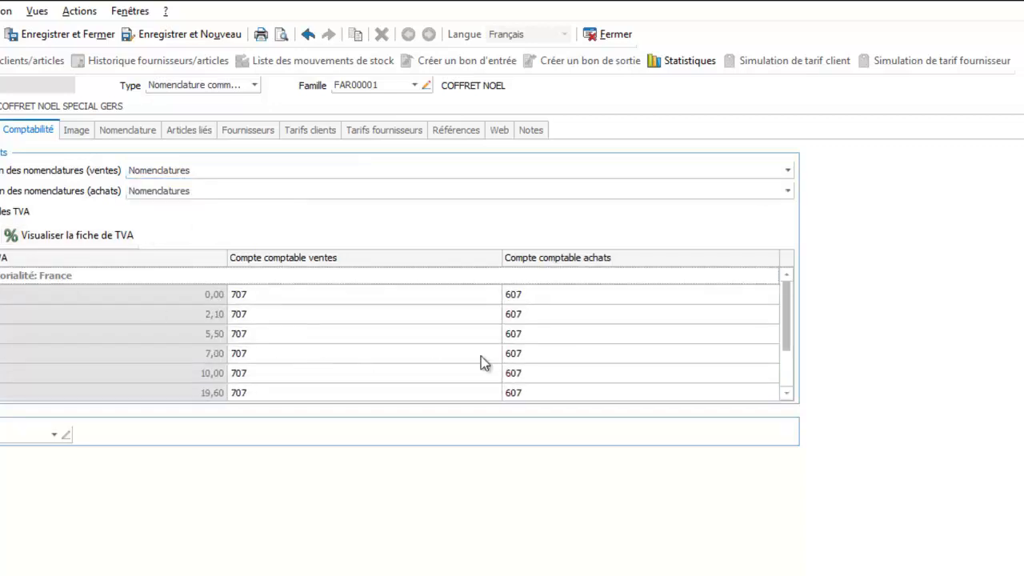
pyautogui.moveTo(789, 313); pyautogui.dragTo(789, 347)
pyautogui.click(284, 377)
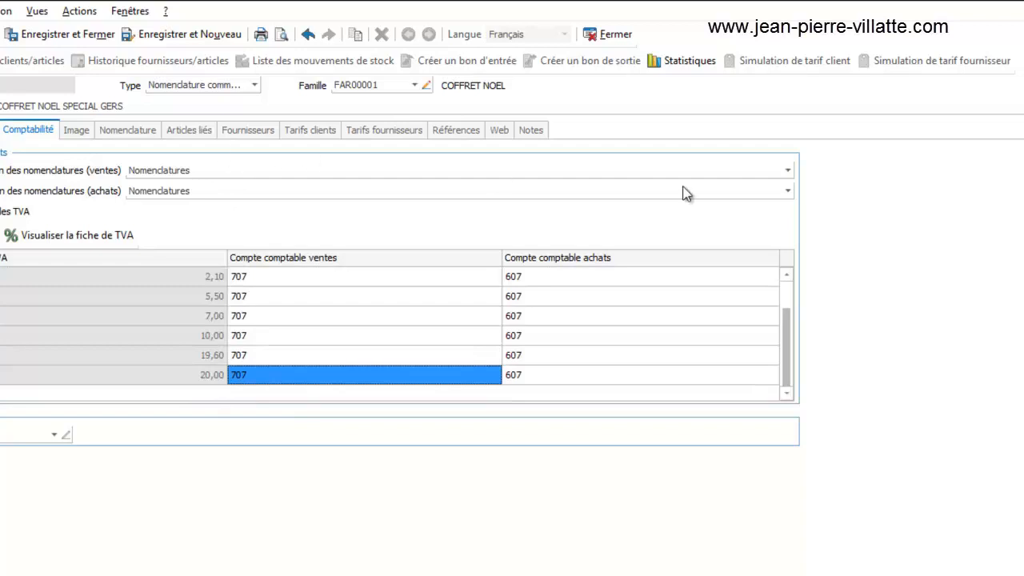
pyautogui.click(787, 173)
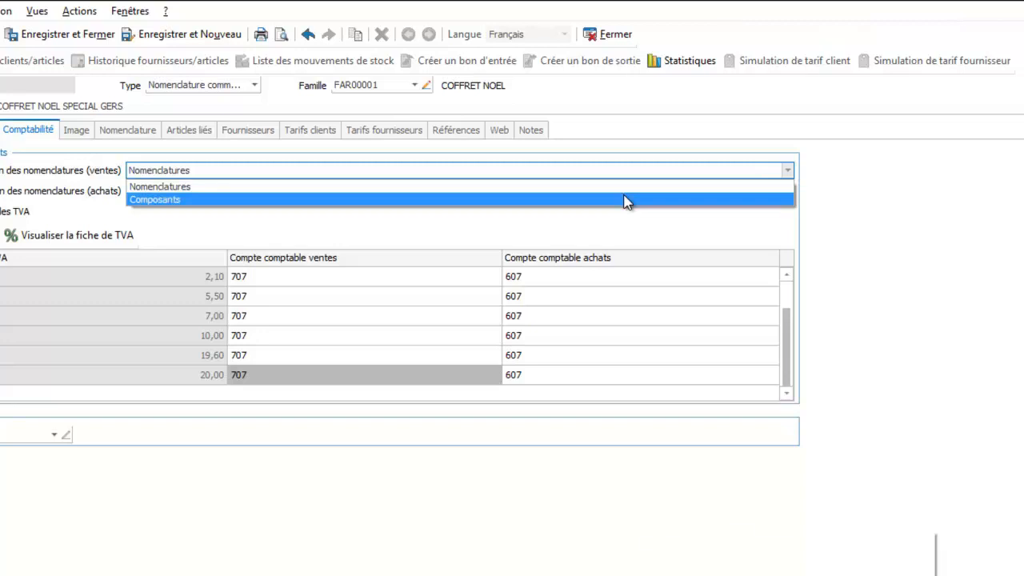
pyautogui.click(925, 552)
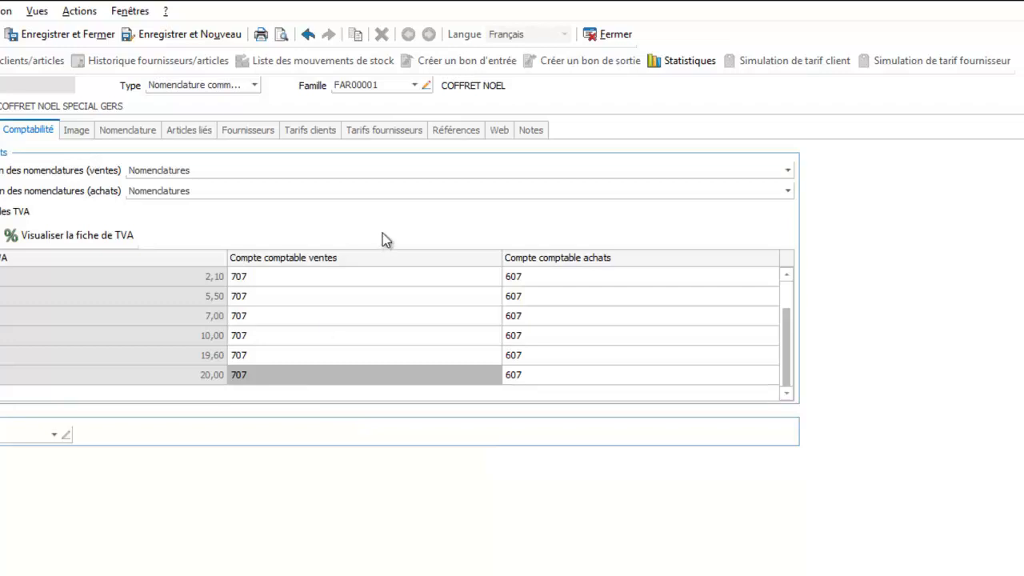
# Append 500 to the sales account 707 for the 20,00 VAT rate
pyautogui.click(260, 374)
pyautogui.click(262, 373)
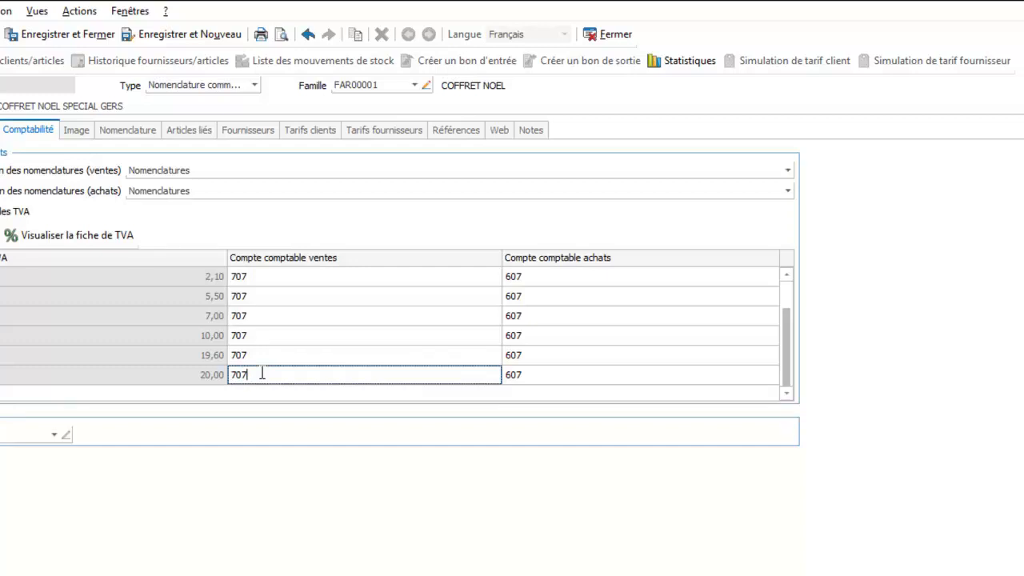
pyautogui.write('500')
# Add the BORDEAUX article (AR00003) as the first component of the nomenclature
pyautogui.click(85, 133)
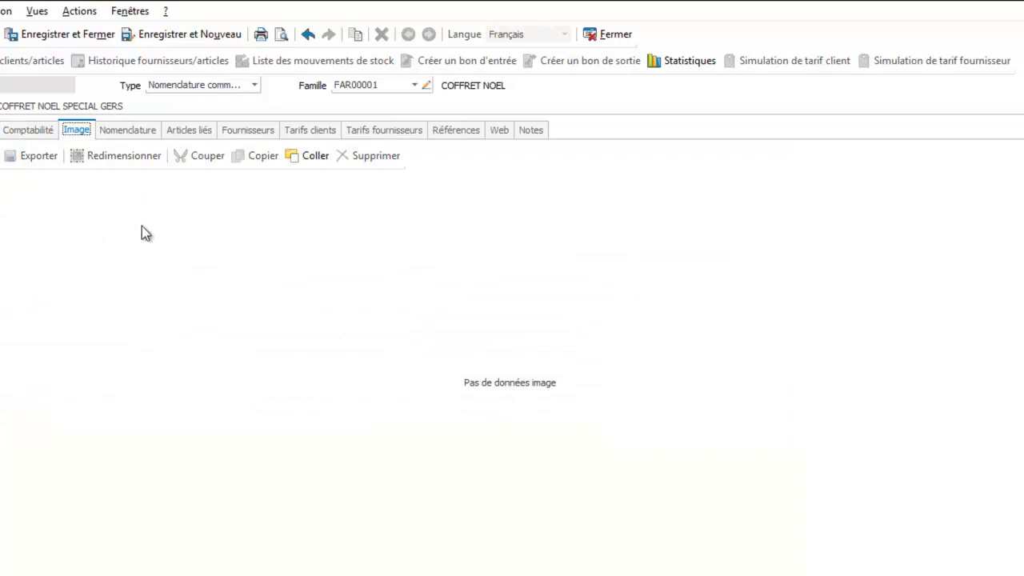
pyautogui.click(144, 133)
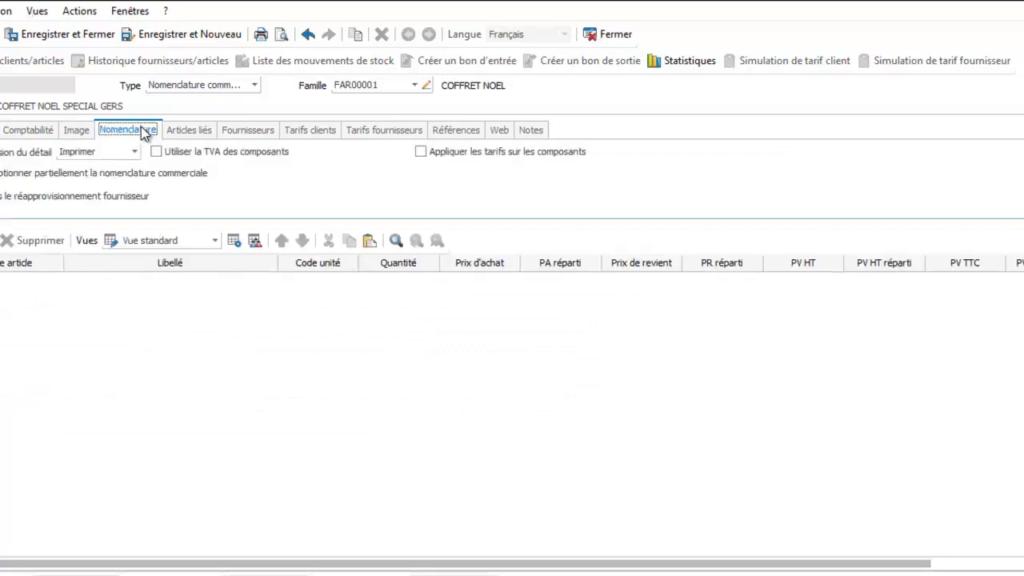
pyautogui.click(0, 240)
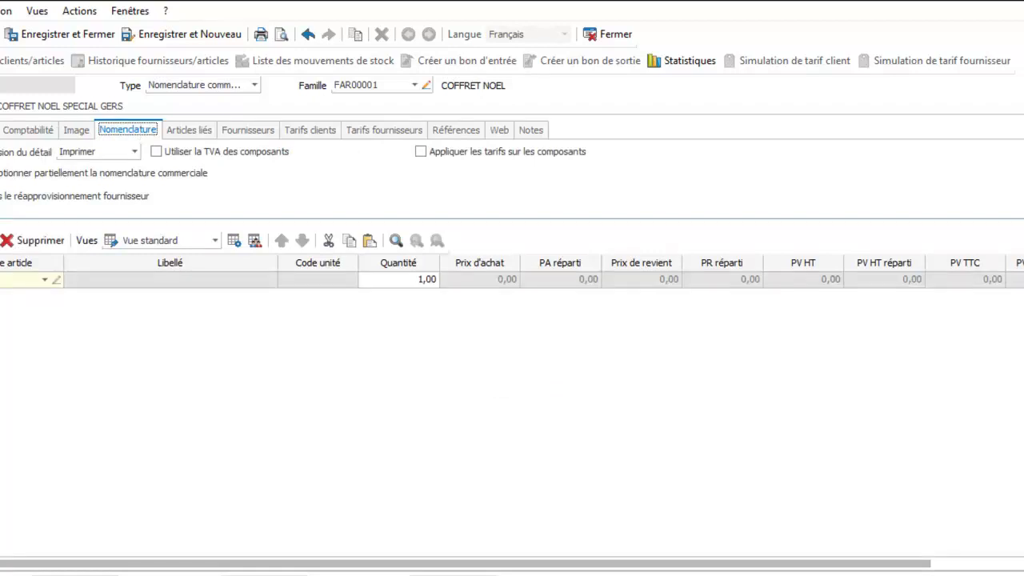
pyautogui.click(45, 280)
pyautogui.click(45, 277)
pyautogui.click(56, 370)
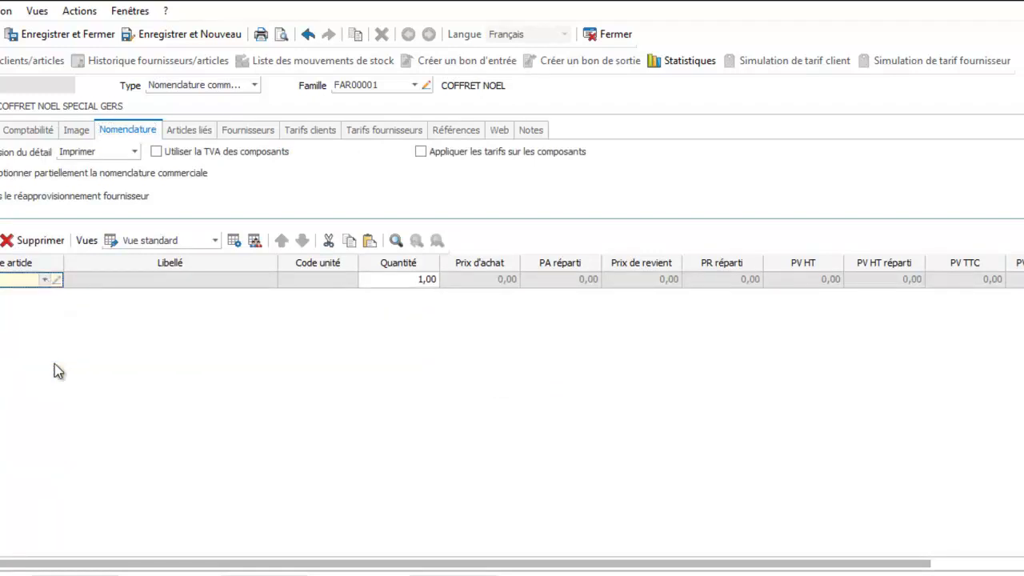
pyautogui.click(182, 280)
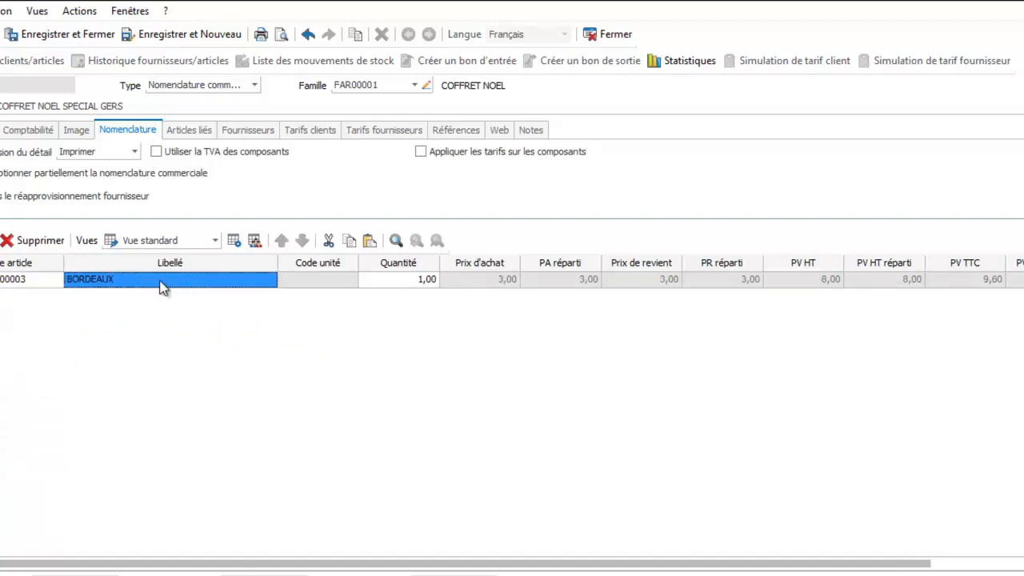
# Add the FOIE GRAS article (AR00004) as the second component of the nomenclature
pyautogui.click(1, 241)
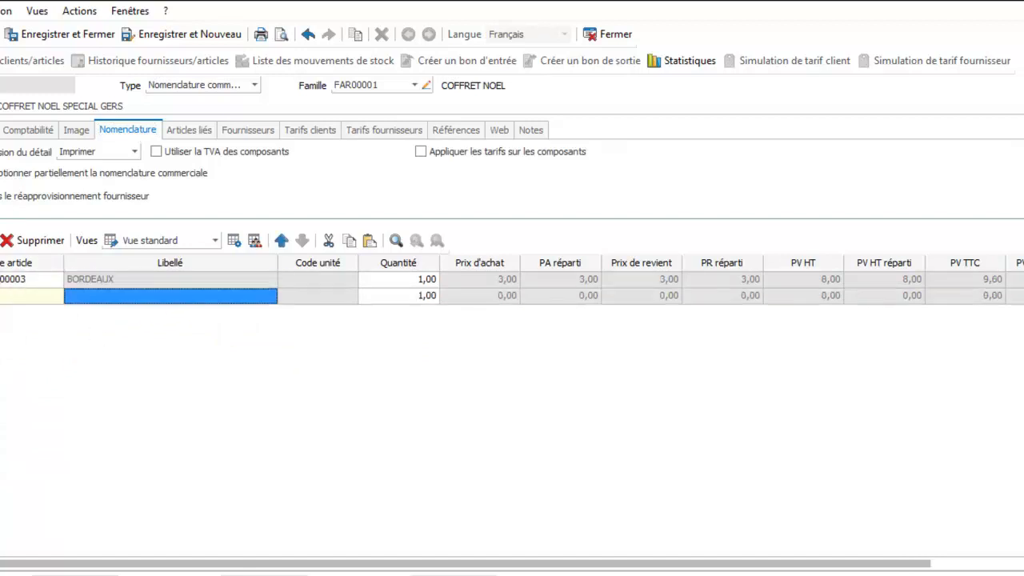
pyautogui.click(44, 296)
pyautogui.click(44, 296)
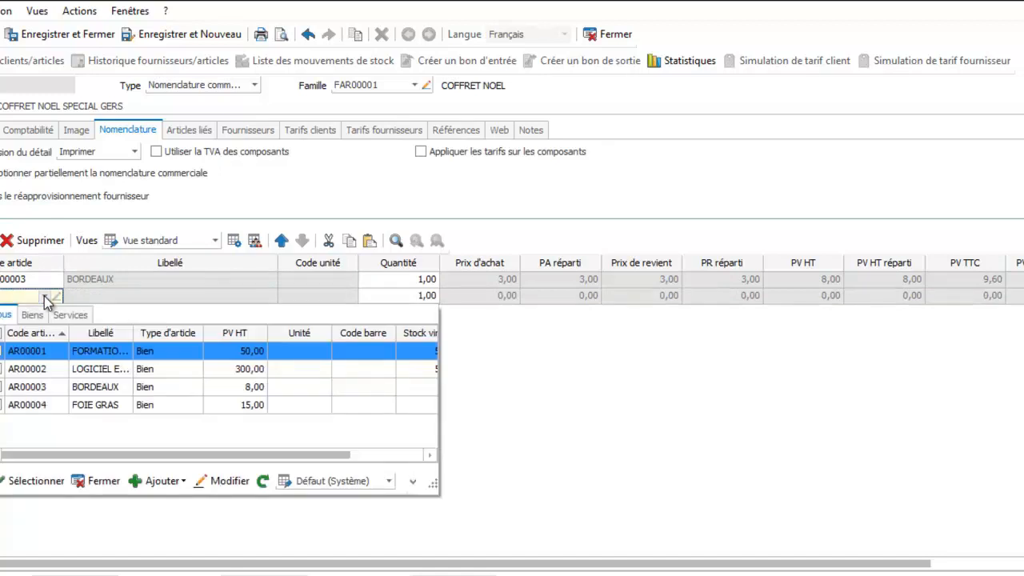
pyautogui.click(48, 404)
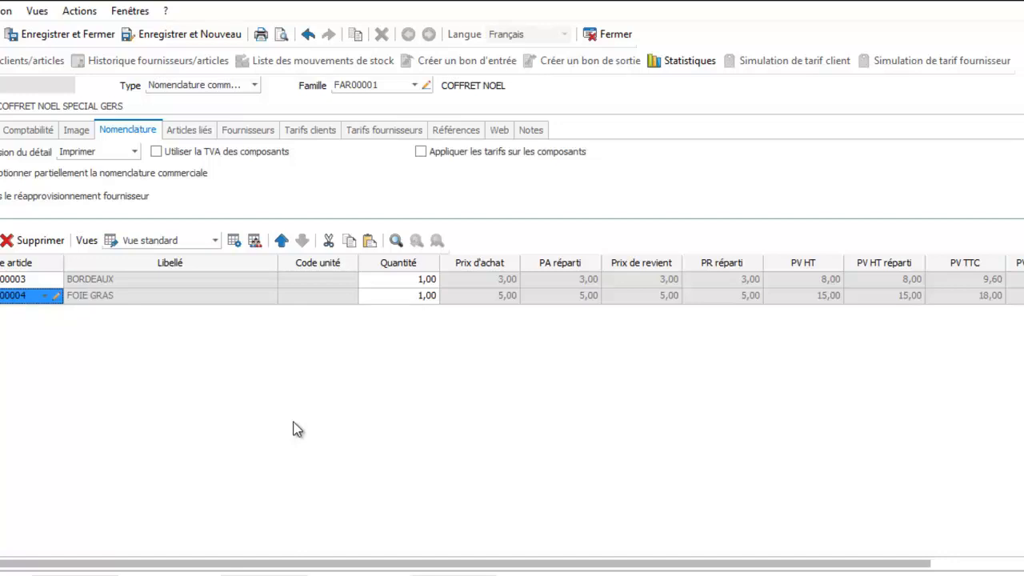
pyautogui.click(408, 279)
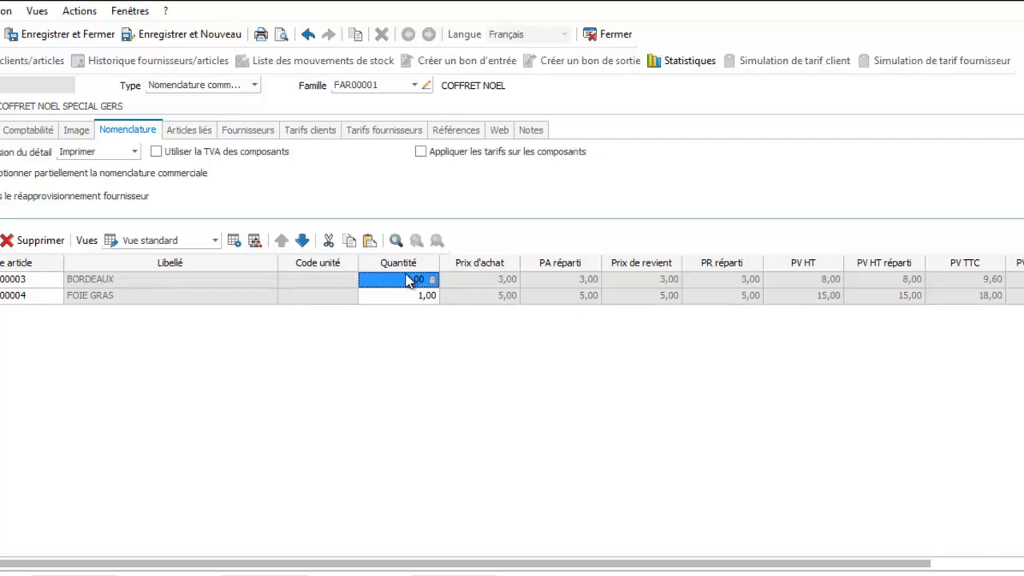
pyautogui.click(396, 279)
pyautogui.click(327, 438)
# Set the gift box article's sale price excluding tax (PV HT) to 30
pyautogui.click(0, 130)
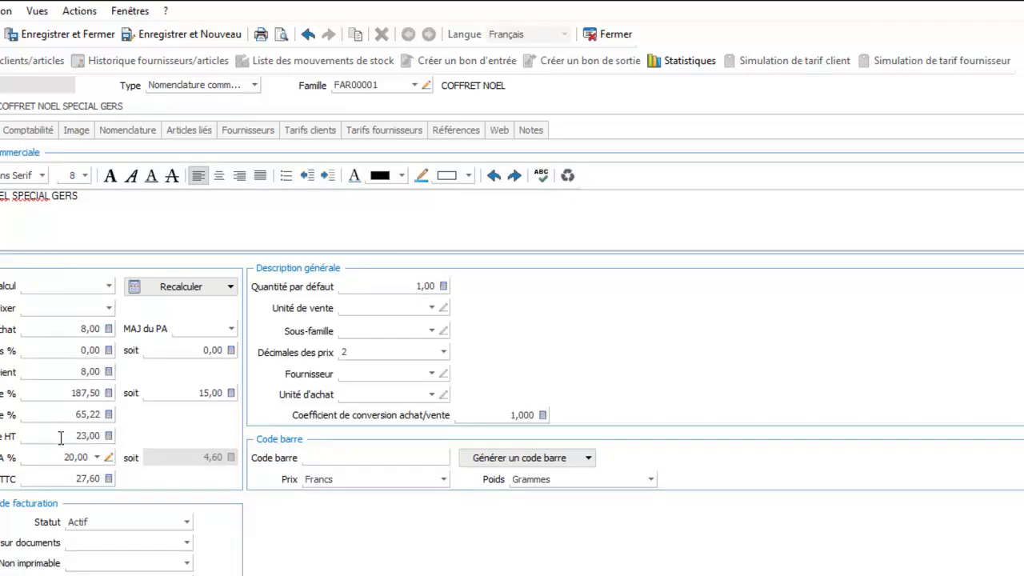
pyautogui.moveTo(62, 436); pyautogui.dragTo(116, 456)
pyautogui.write('30')
pyautogui.press('Tab')
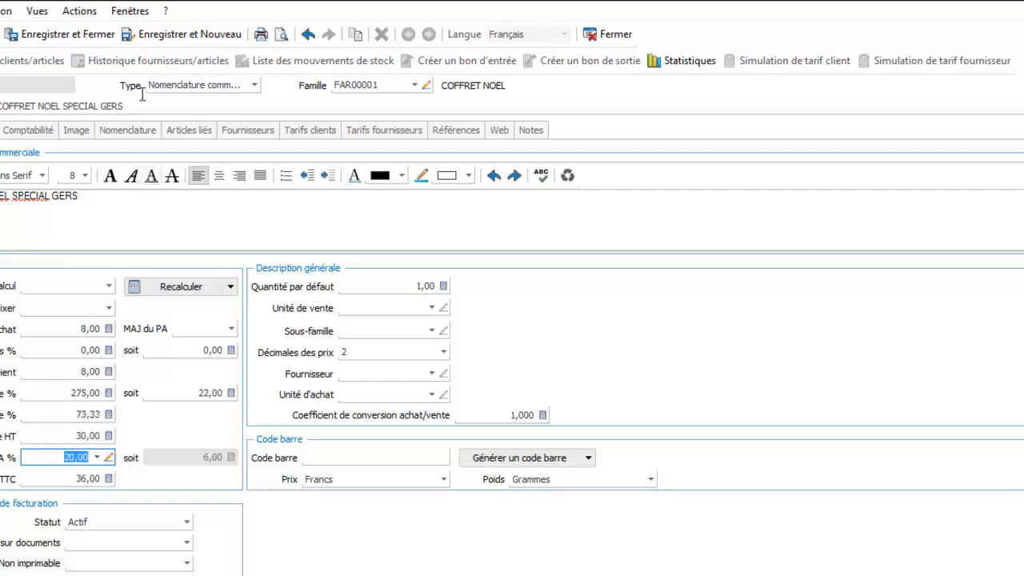
# Add the LOGICIEL EBP GESTION COMMERCIALE article (AR00002) as the third component of the nomenclature
pyautogui.click(132, 130)
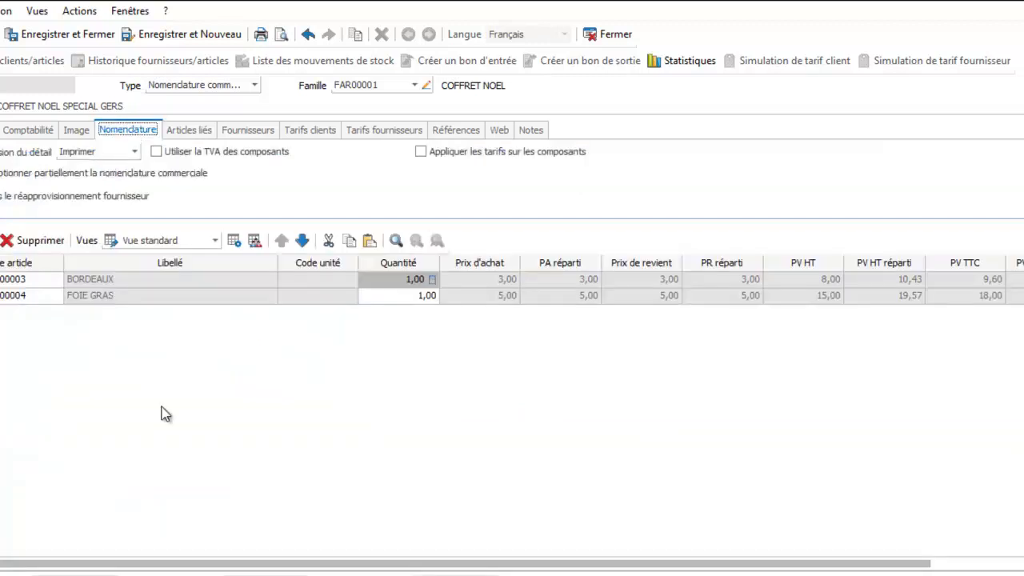
pyautogui.moveTo(124, 567)
pyautogui.mouseDown()
pyautogui.moveTo(217, 567)
pyautogui.moveTo(124, 565)
pyautogui.mouseUp()
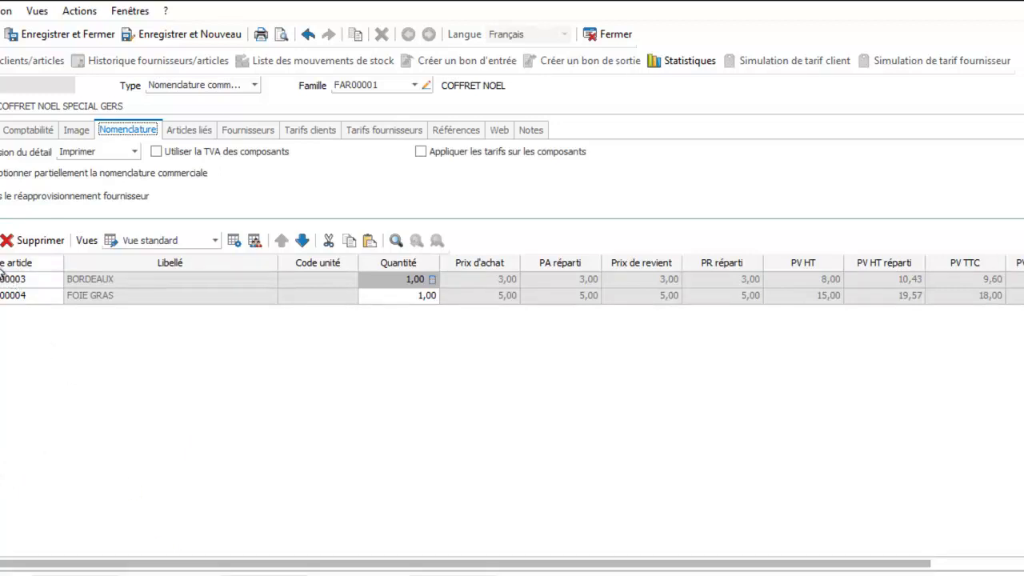
pyautogui.click(0, 241)
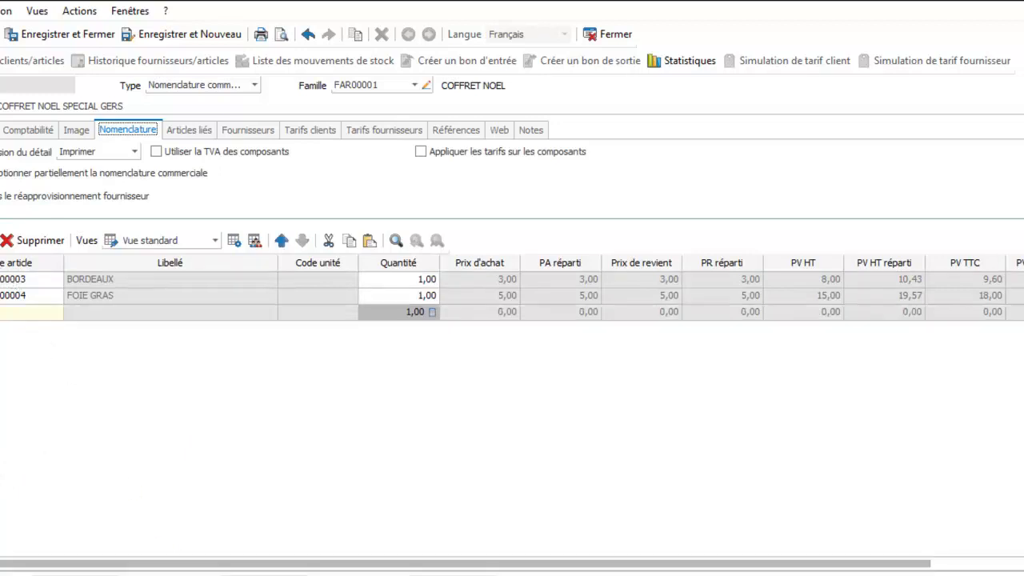
pyautogui.click(14, 314)
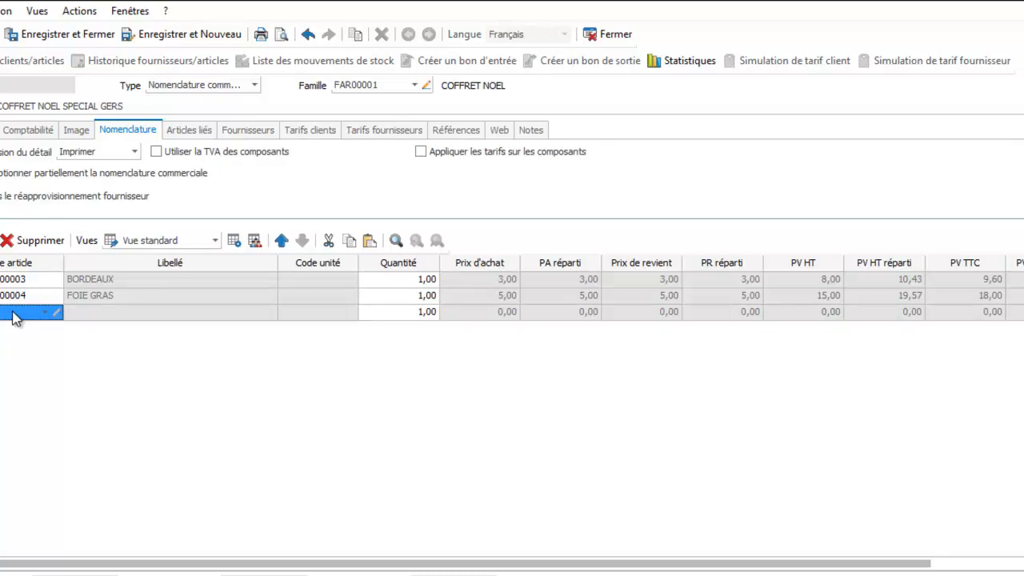
pyautogui.click(44, 313)
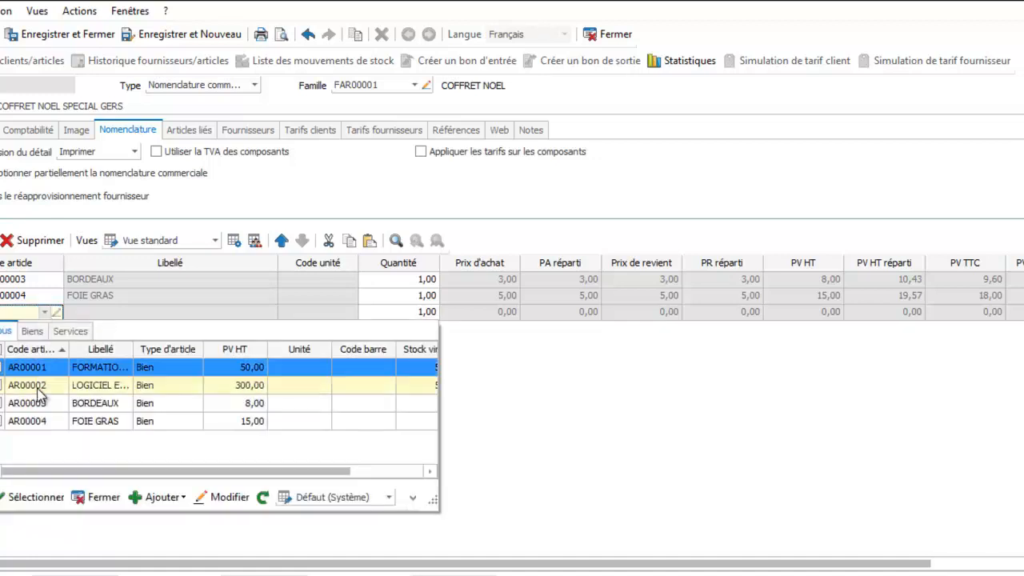
pyautogui.click(35, 385)
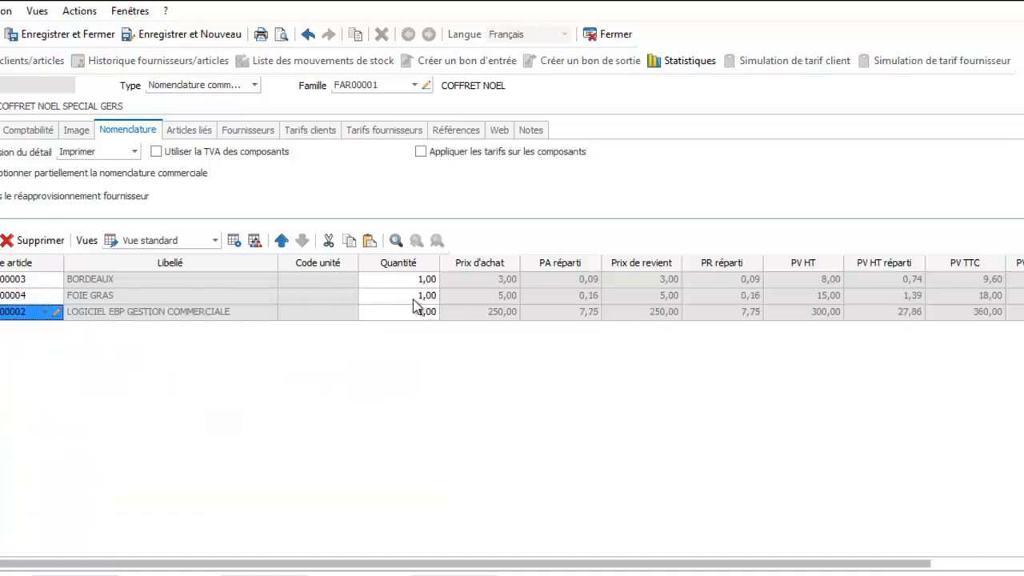
pyautogui.click(323, 314)
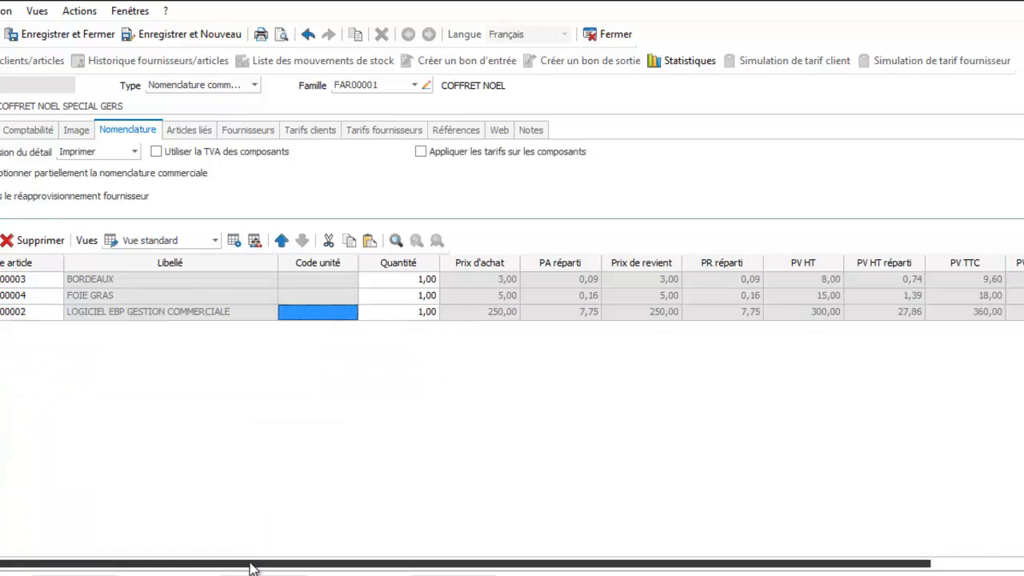
# Toggle the option following % Répartition for the LOGICIEL EBP GESTION COMMERCIALE component, and check the gift box's general details
pyautogui.moveTo(253, 568); pyautogui.dragTo(345, 568)
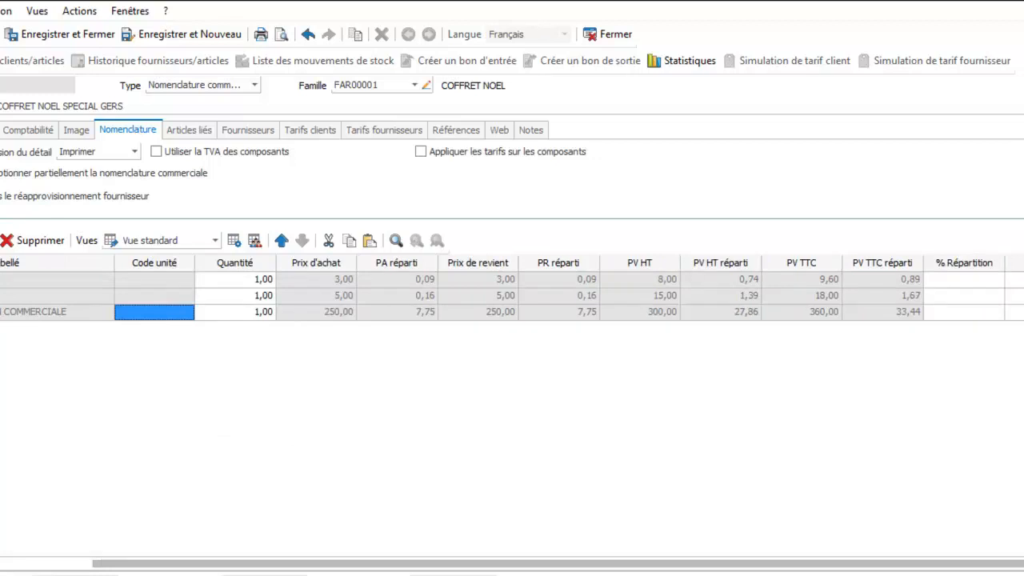
pyautogui.click(1020, 312)
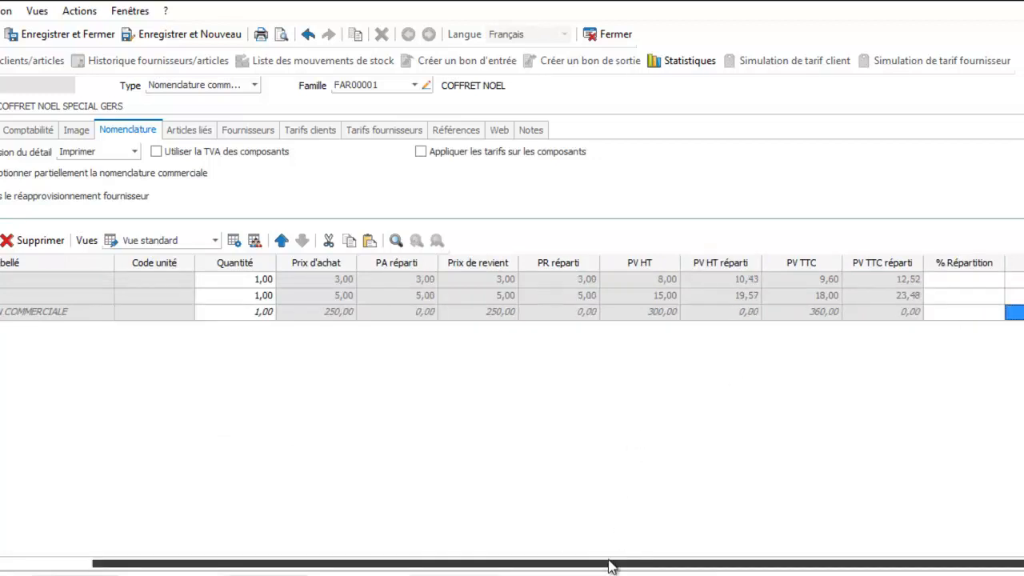
pyautogui.moveTo(613, 562); pyautogui.dragTo(669, 565)
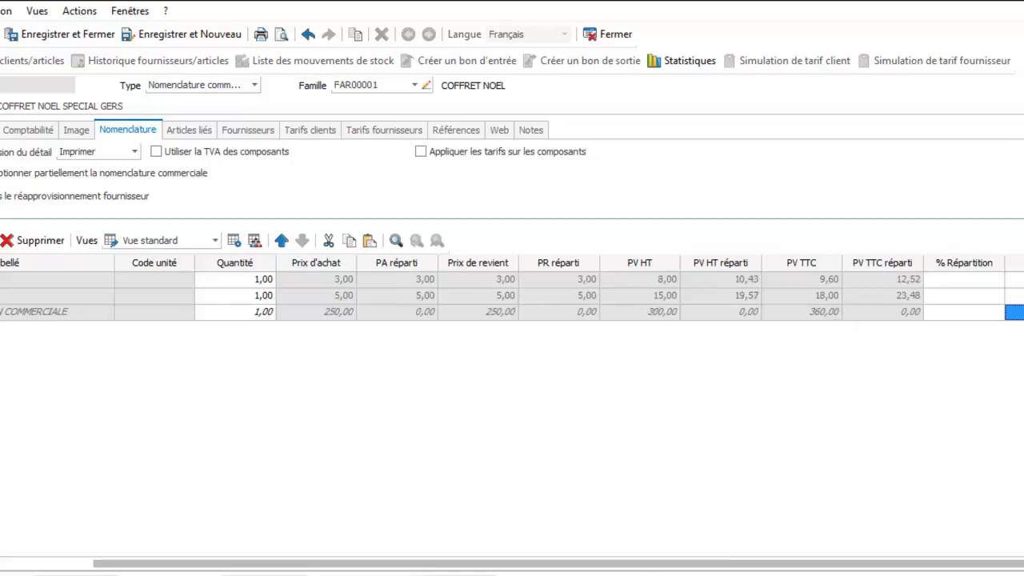
pyautogui.moveTo(606, 564); pyautogui.dragTo(224, 550)
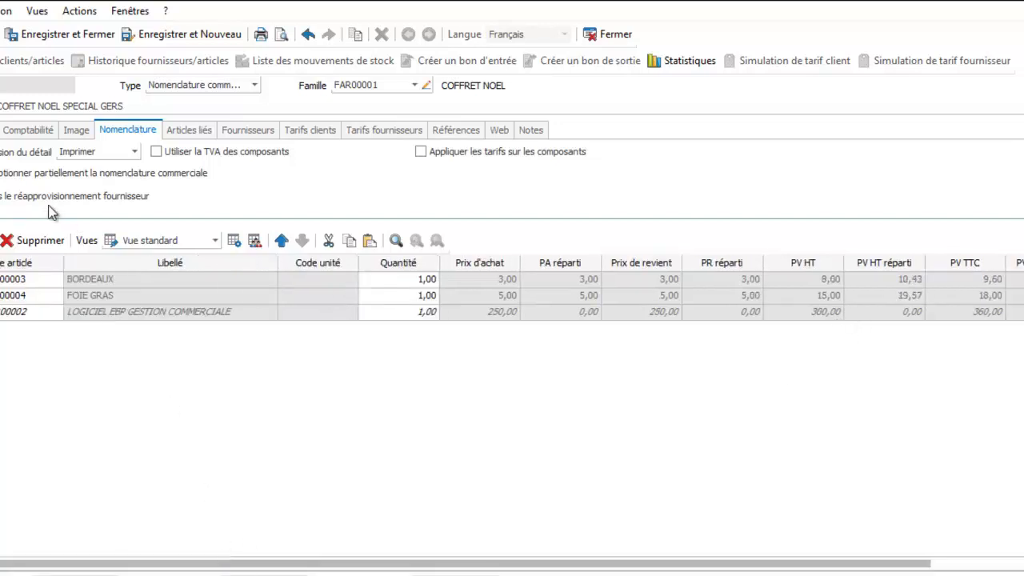
pyautogui.click(0, 130)
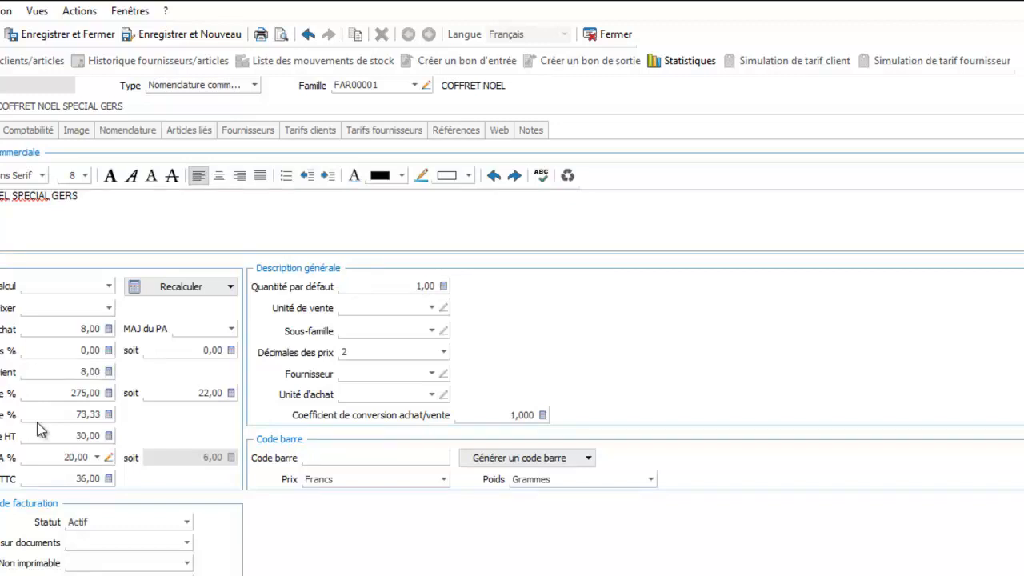
# Set the % Répartition of the BORDEAUX component to 20
pyautogui.click(146, 133)
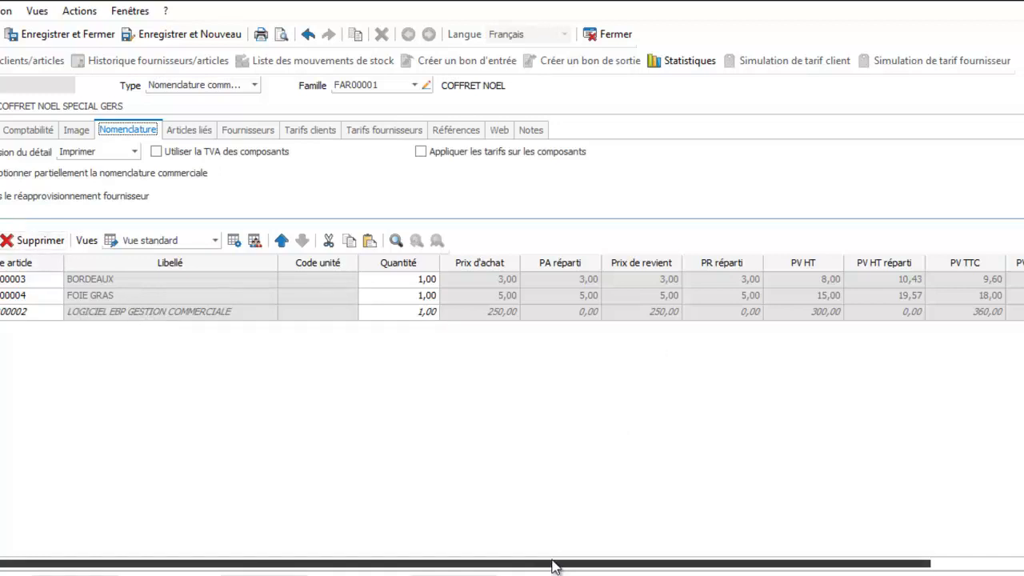
pyautogui.moveTo(549, 569); pyautogui.dragTo(804, 569)
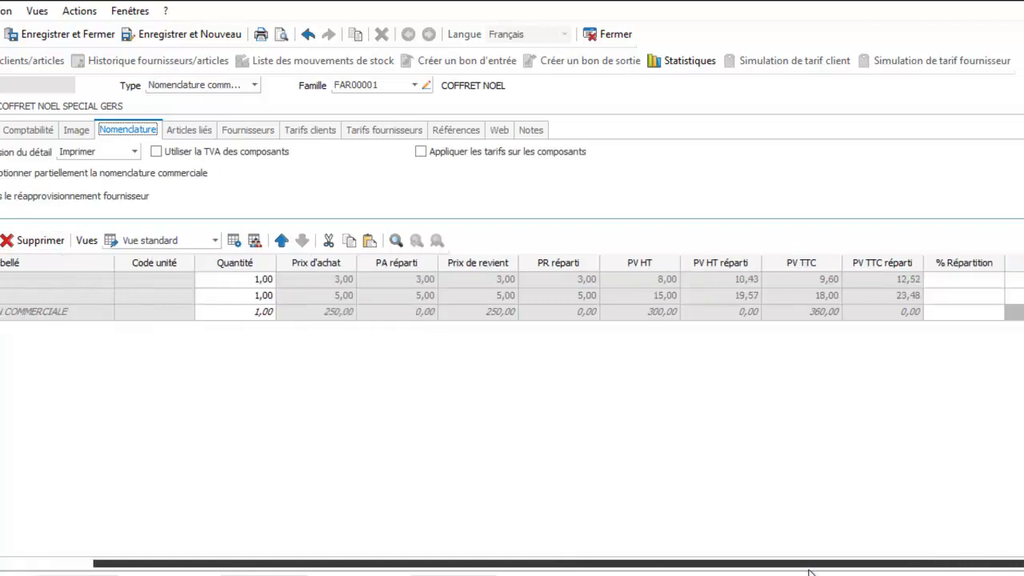
pyautogui.click(974, 279)
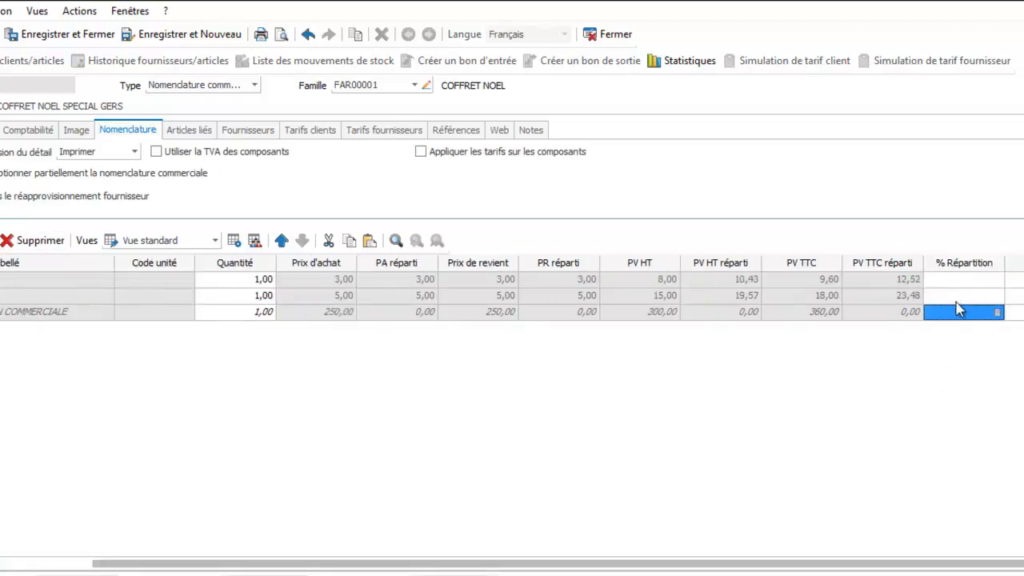
pyautogui.click(973, 279)
pyautogui.click(974, 279)
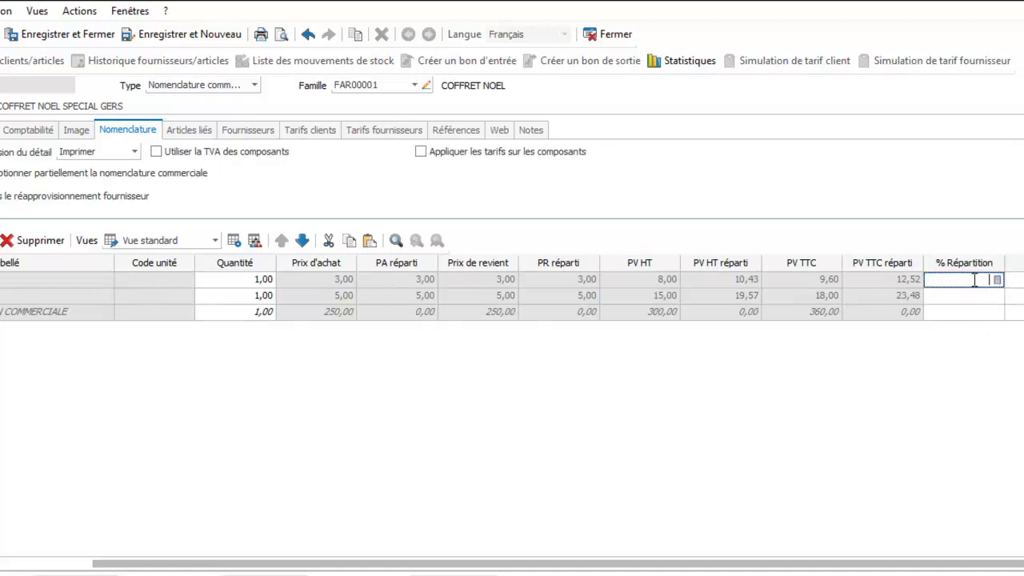
pyautogui.write('20')
pyautogui.press('Return')
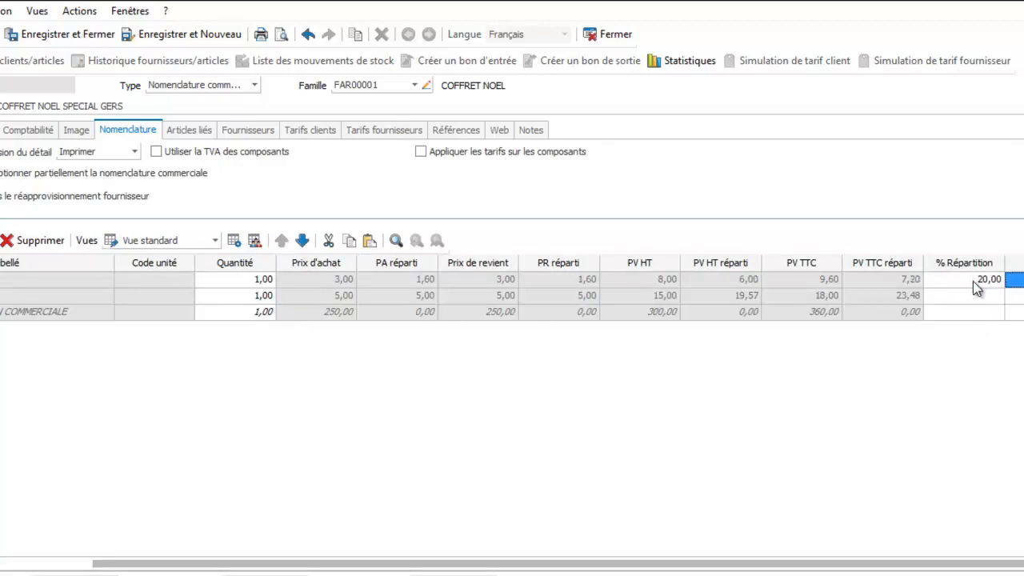
# Set the % Répartition of the FOIE GRAS component to 80
pyautogui.click(967, 297)
pyautogui.click(967, 298)
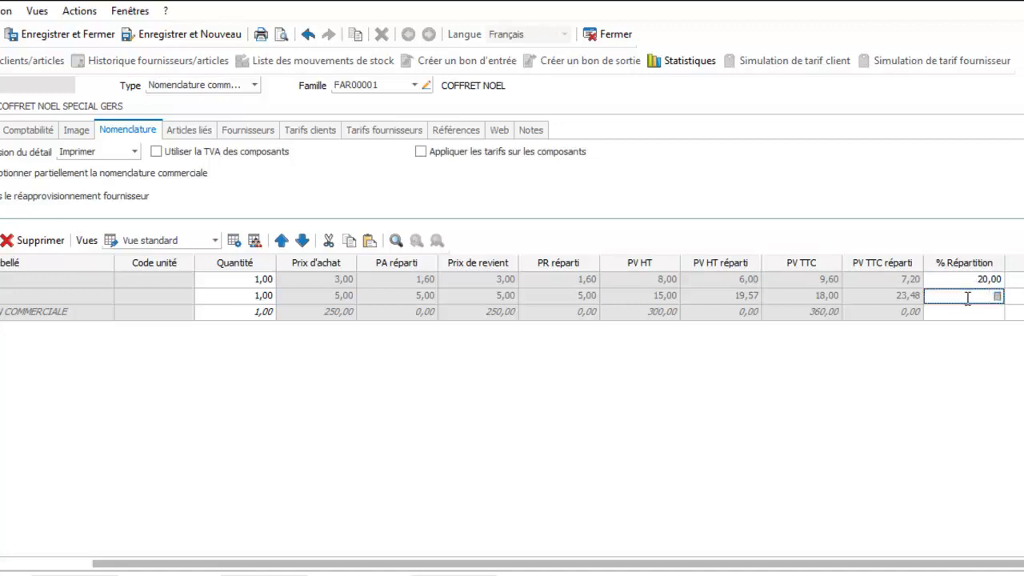
pyautogui.write('80')
pyautogui.press('Tab')
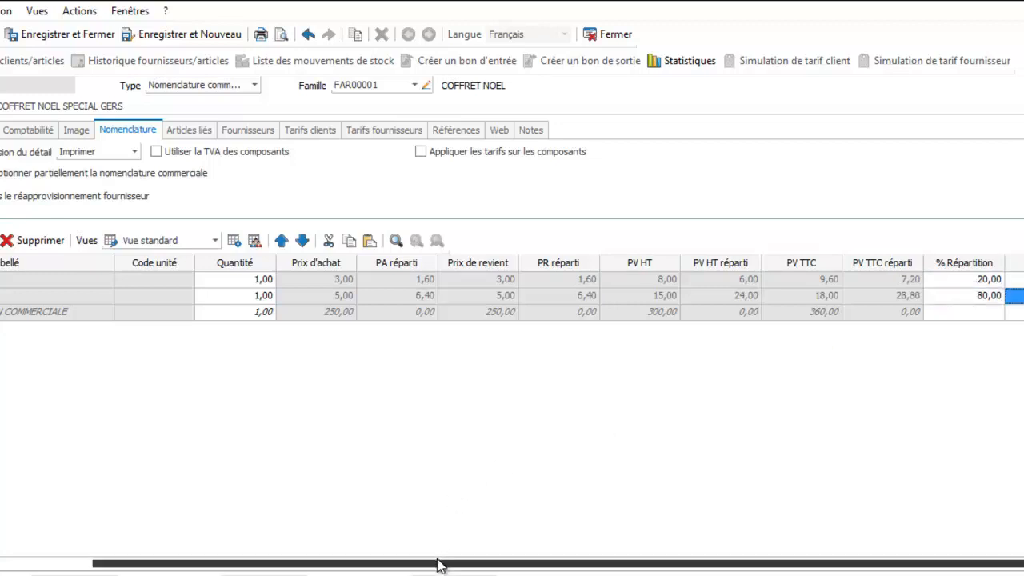
pyautogui.moveTo(441, 563); pyautogui.dragTo(188, 563)
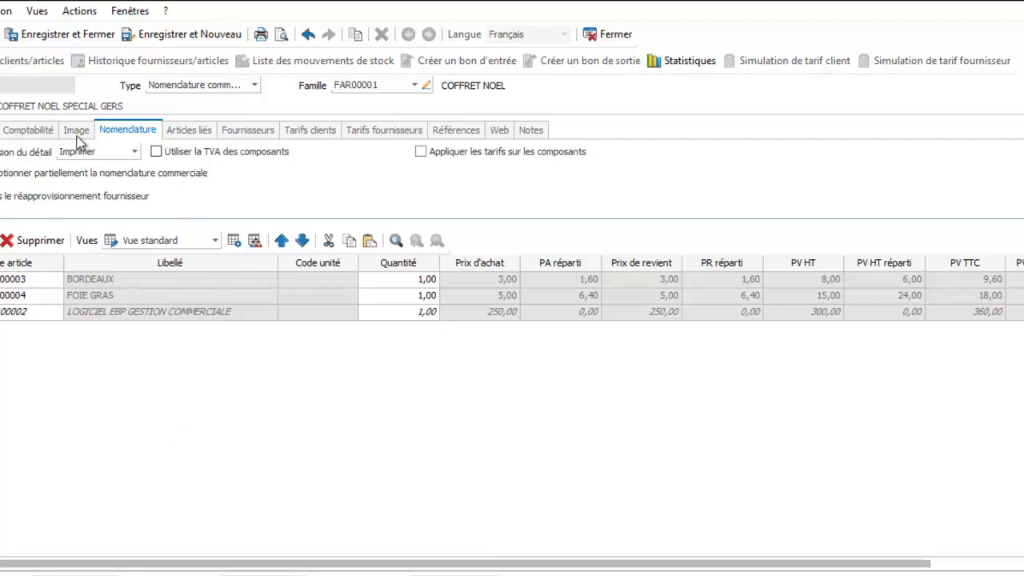
# Toggle the partial reception option of the commercial nomenclature and review the choices for printing its detail
pyautogui.click(2, 173)
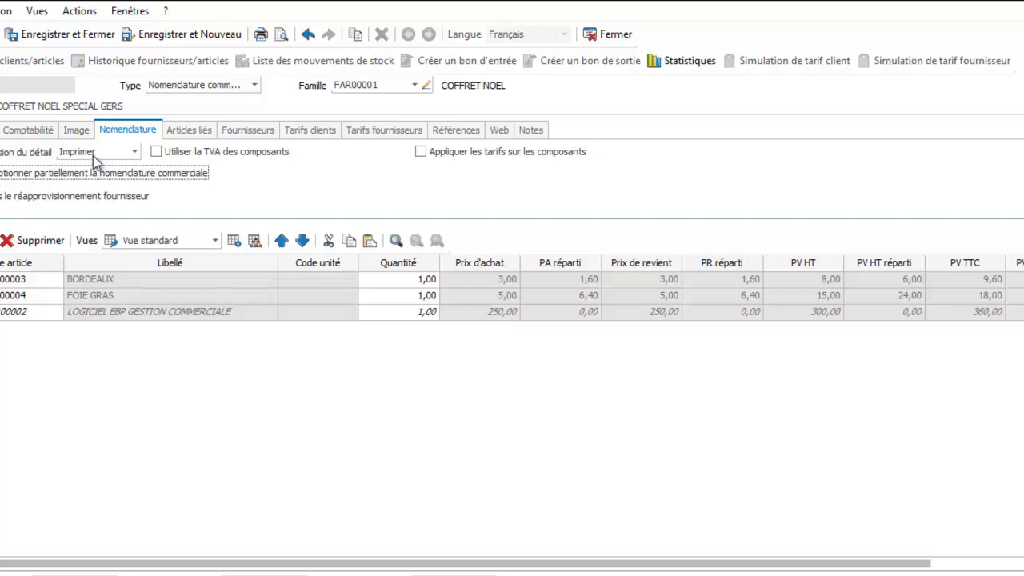
pyautogui.click(135, 153)
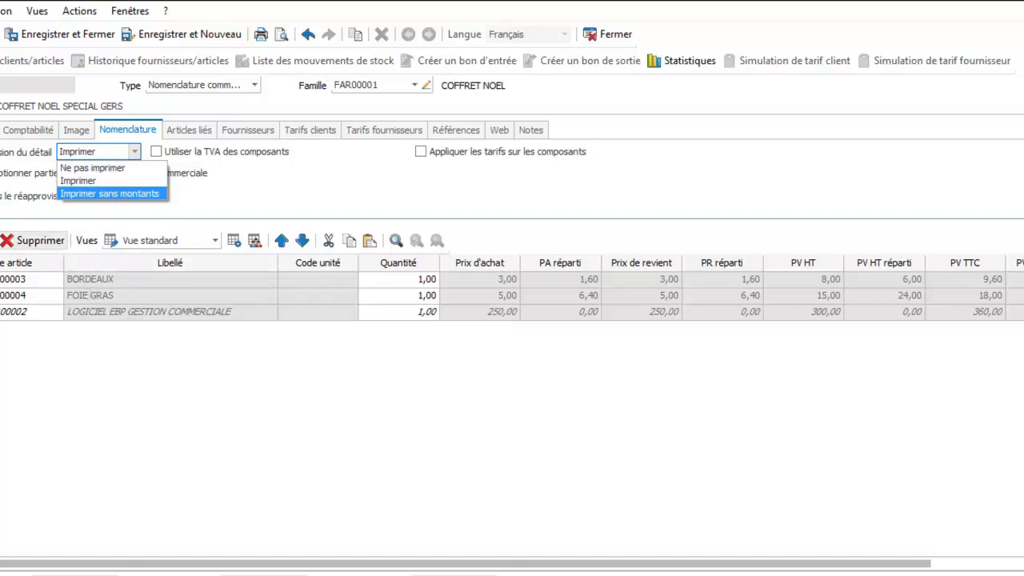
pyautogui.click(1, 130)
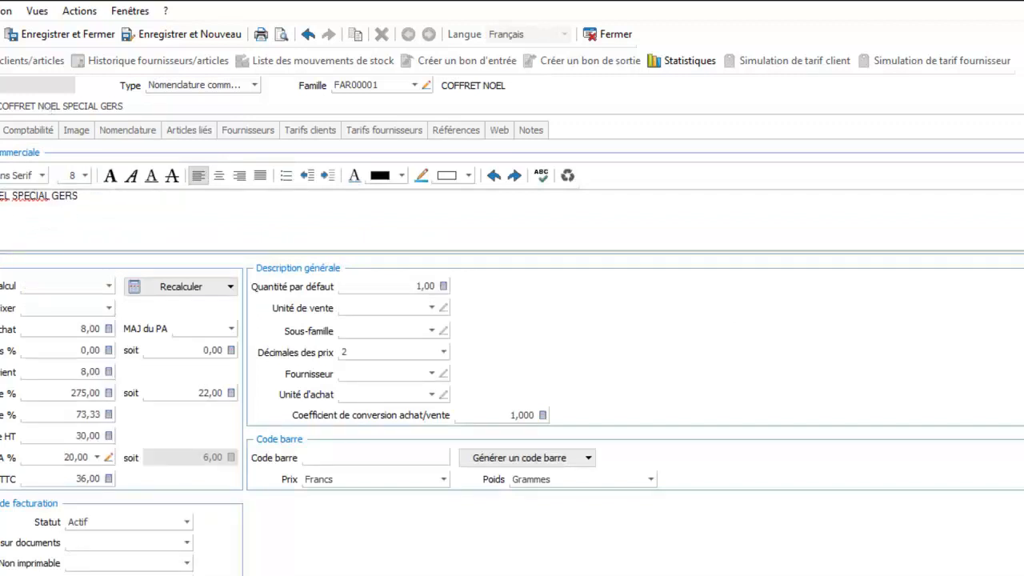
pyautogui.click(118, 134)
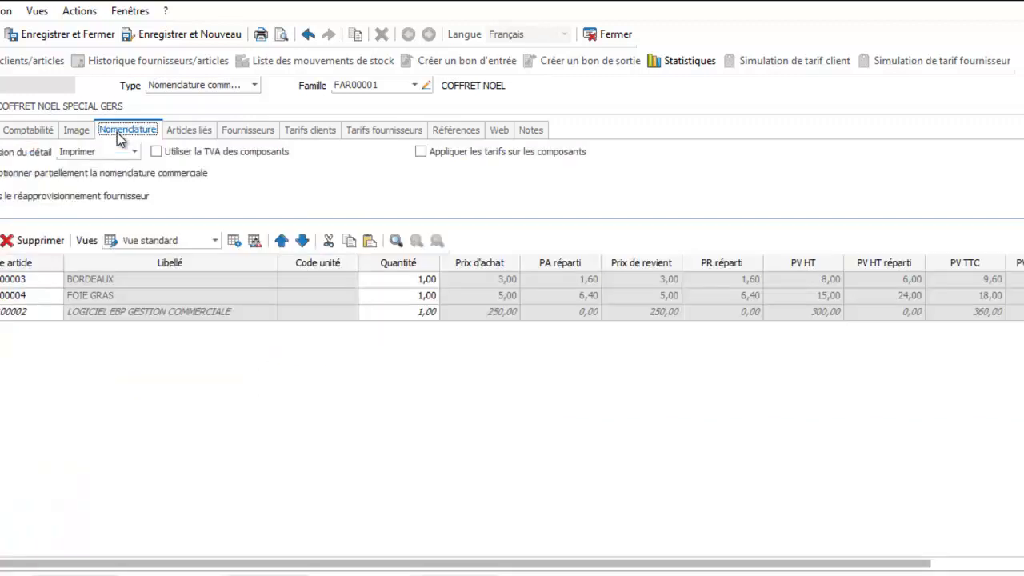
# Review the gift box article's linked articles, suppliers, customer rates and supplier rates
pyautogui.click(169, 136)
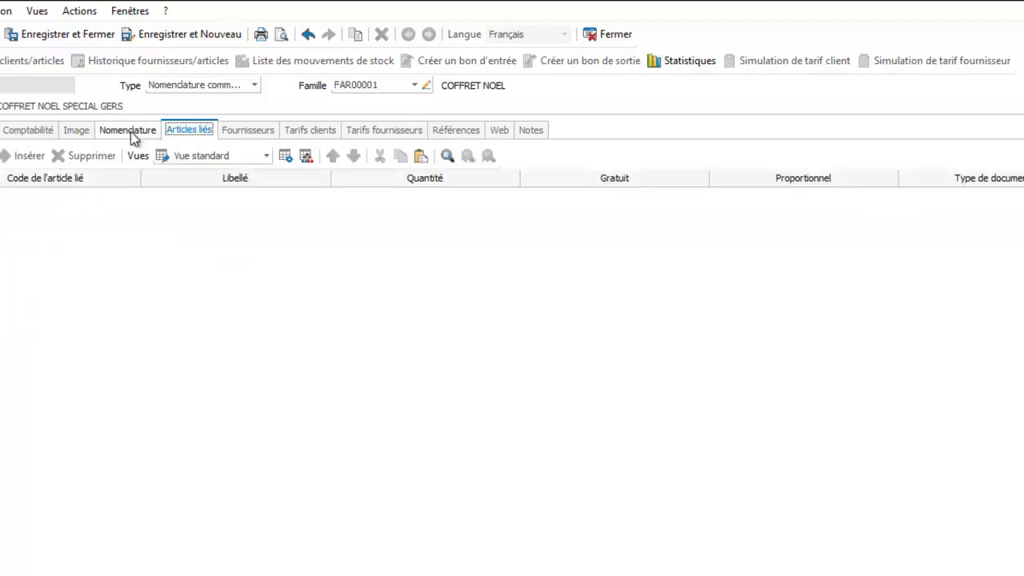
pyautogui.click(132, 136)
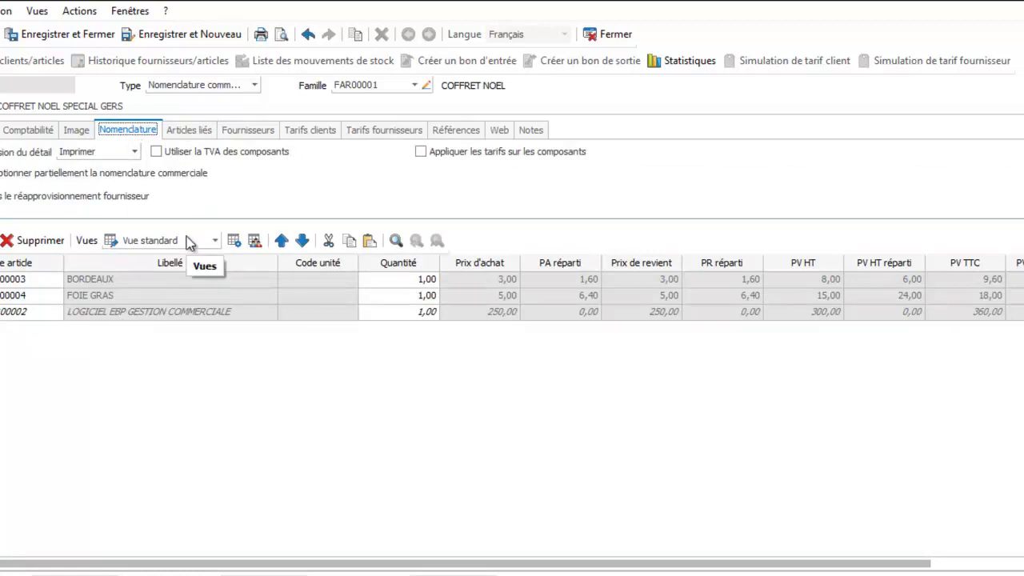
pyautogui.click(190, 129)
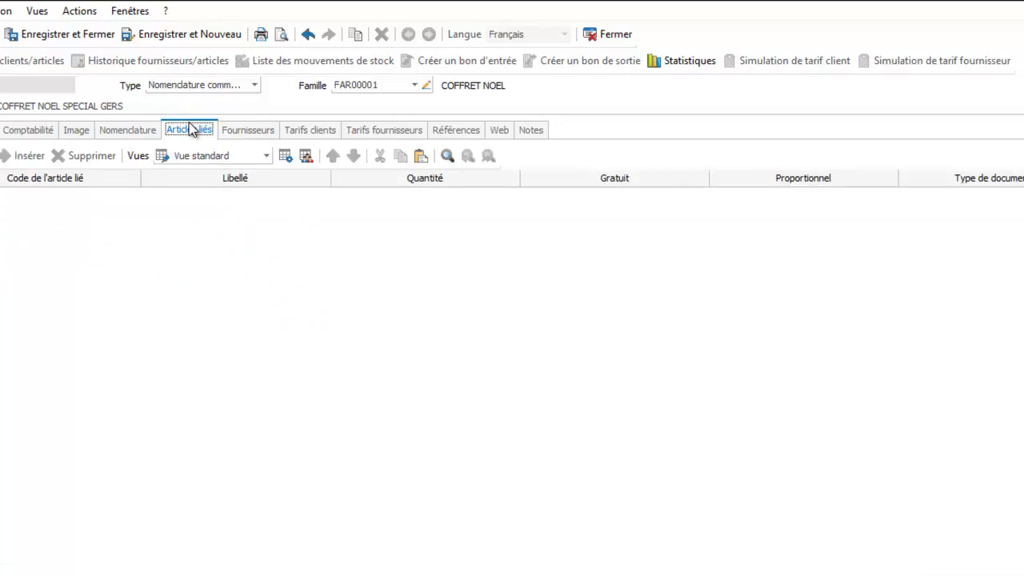
pyautogui.click(238, 132)
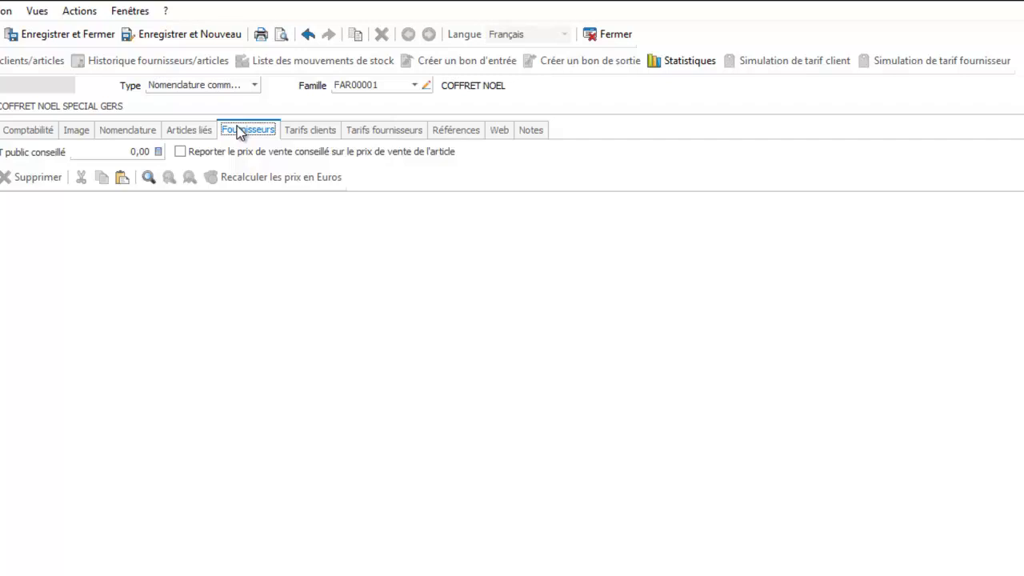
pyautogui.click(306, 130)
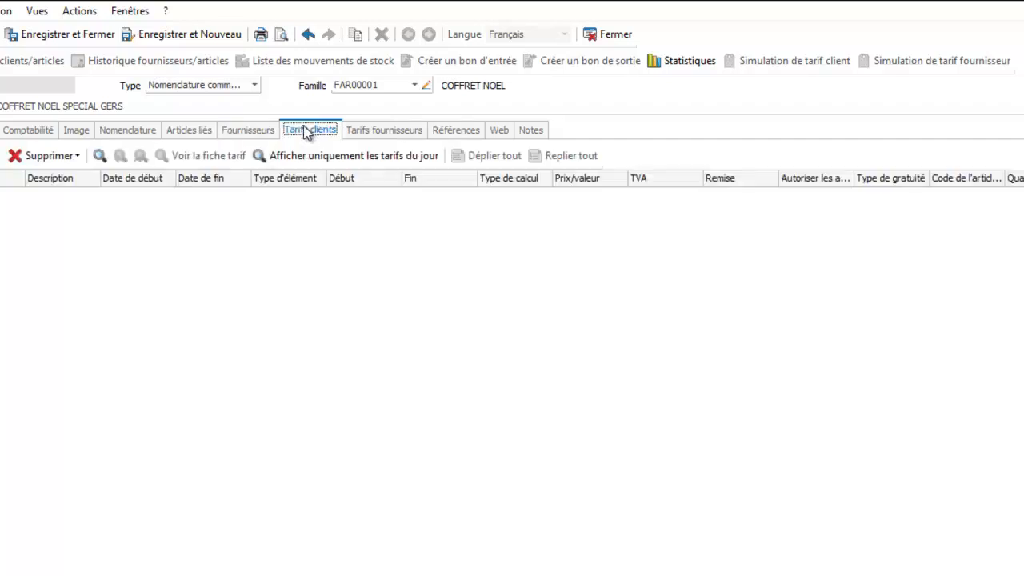
pyautogui.click(387, 127)
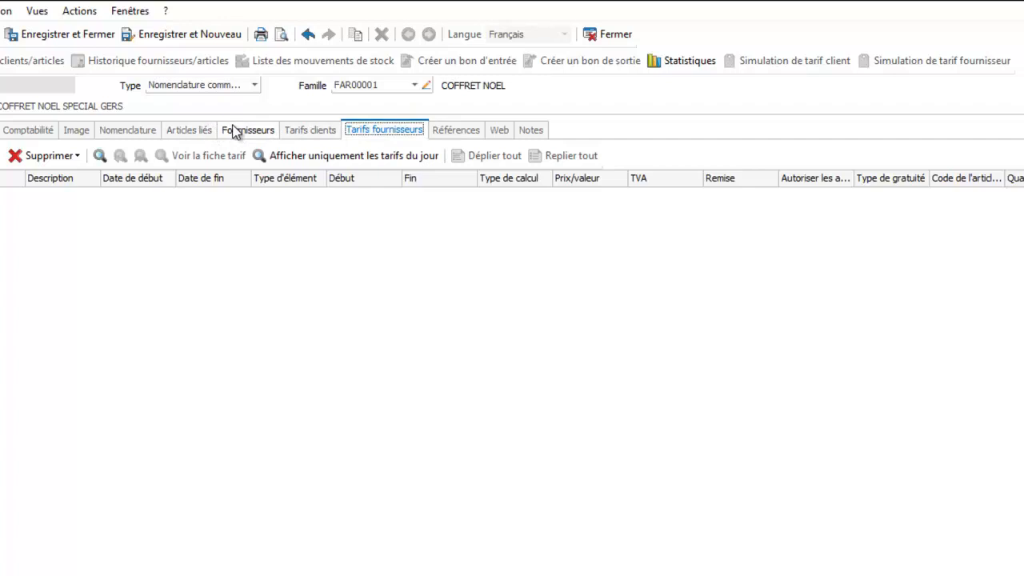
# Save and close the COFFRET NOEL SPECIAL GERS article with its nomenclature
pyautogui.click(144, 131)
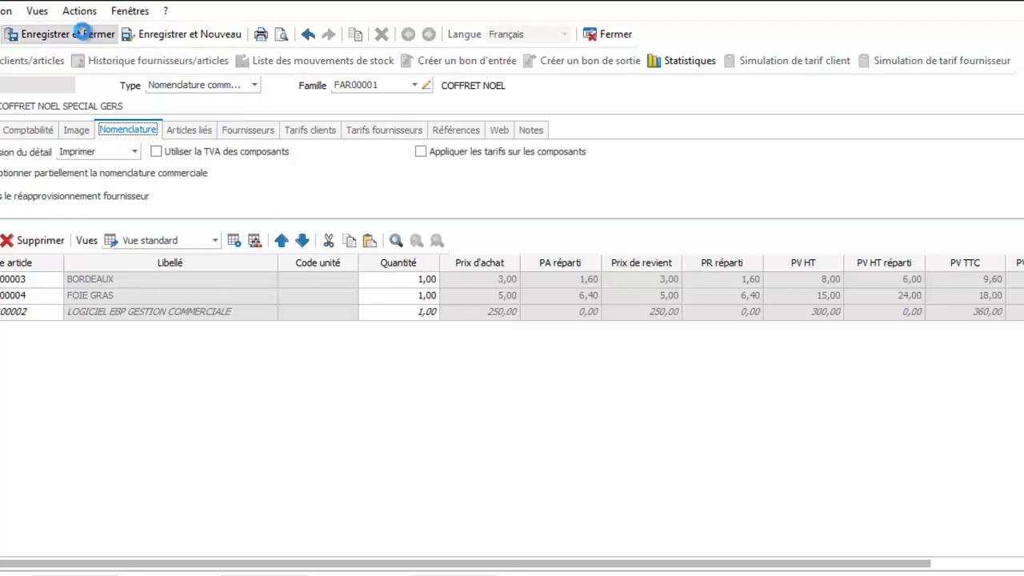
pyautogui.click(82, 32)
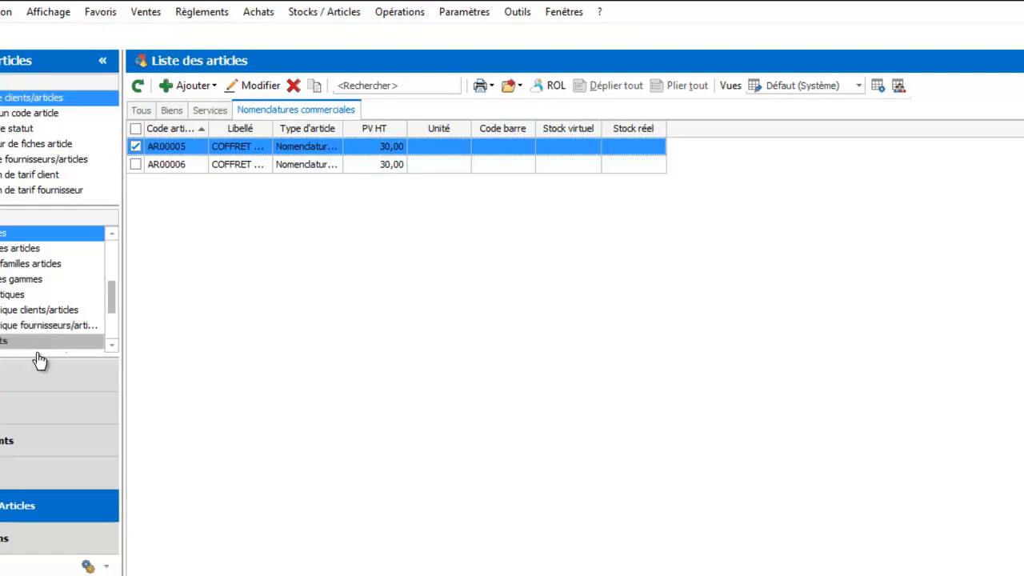
# Create a new customer order from the orders (Commandes) in the sales documents
pyautogui.click(28, 422)
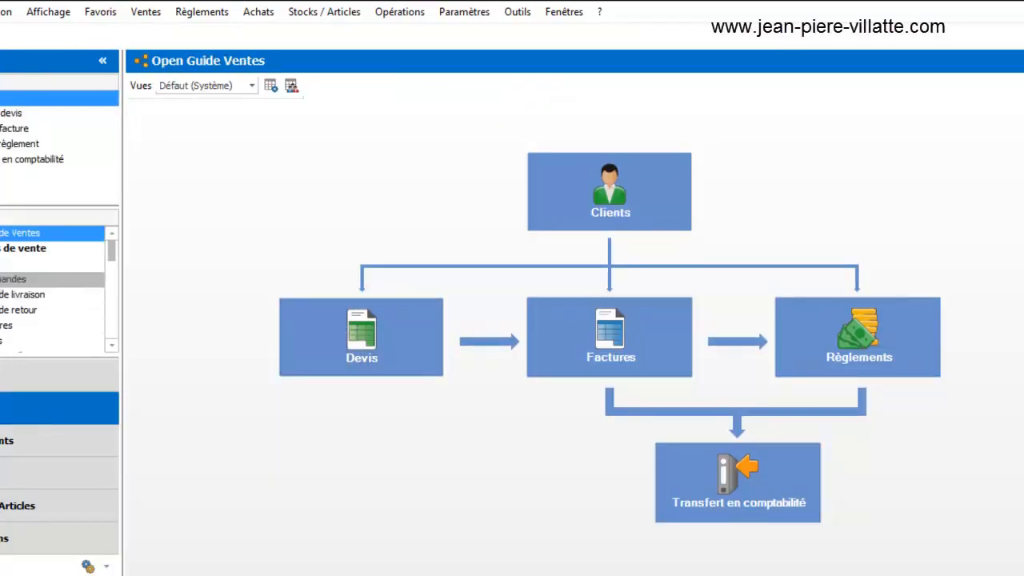
pyautogui.click(2, 280)
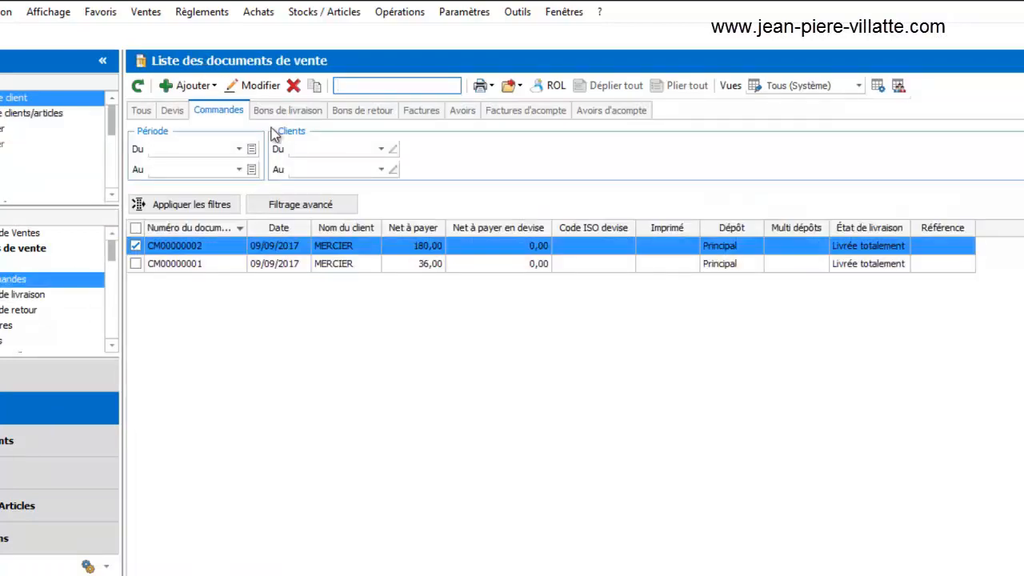
pyautogui.click(212, 89)
pyautogui.click(210, 127)
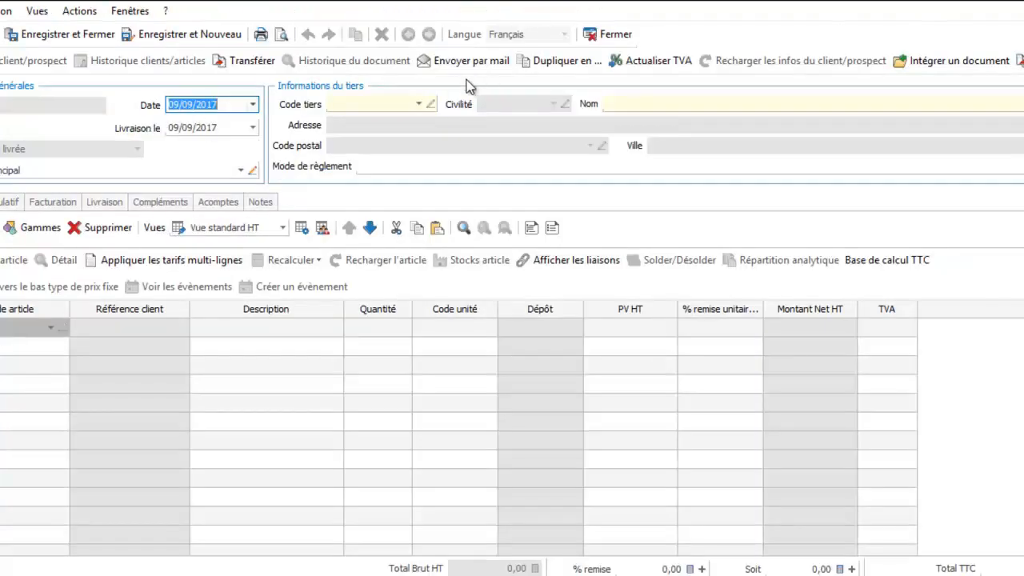
# Select the existing customer for the order and add the commercial nomenclature COFFRET NOEL SPECIAL GERS (AR00006) to its lines
pyautogui.click(422, 105)
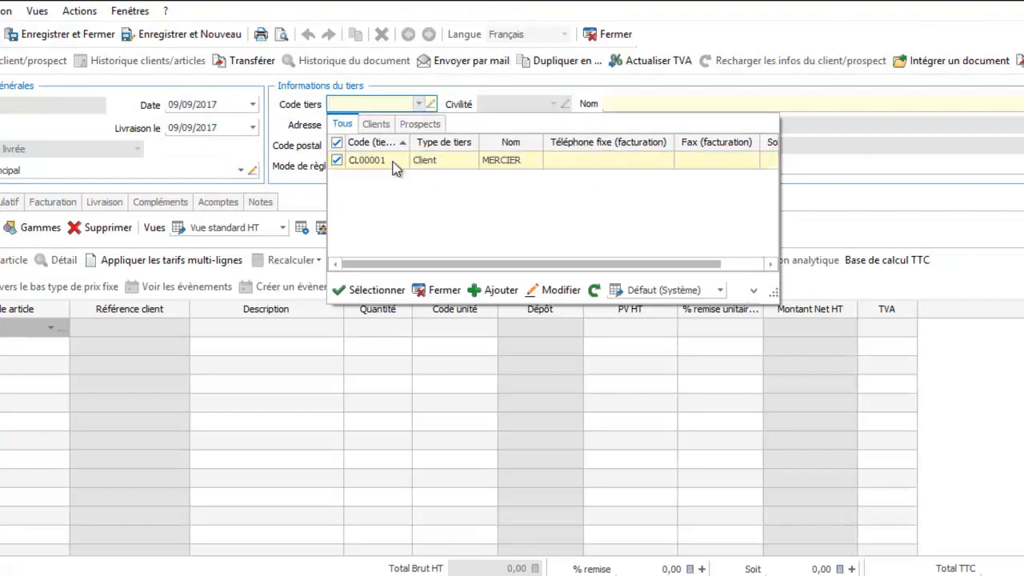
pyautogui.click(389, 160)
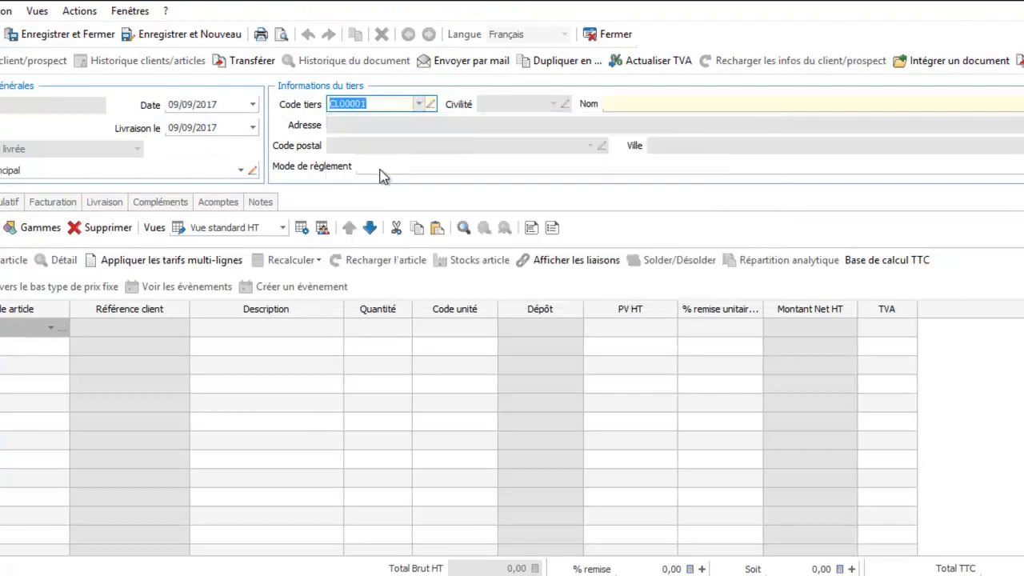
pyautogui.click(47, 326)
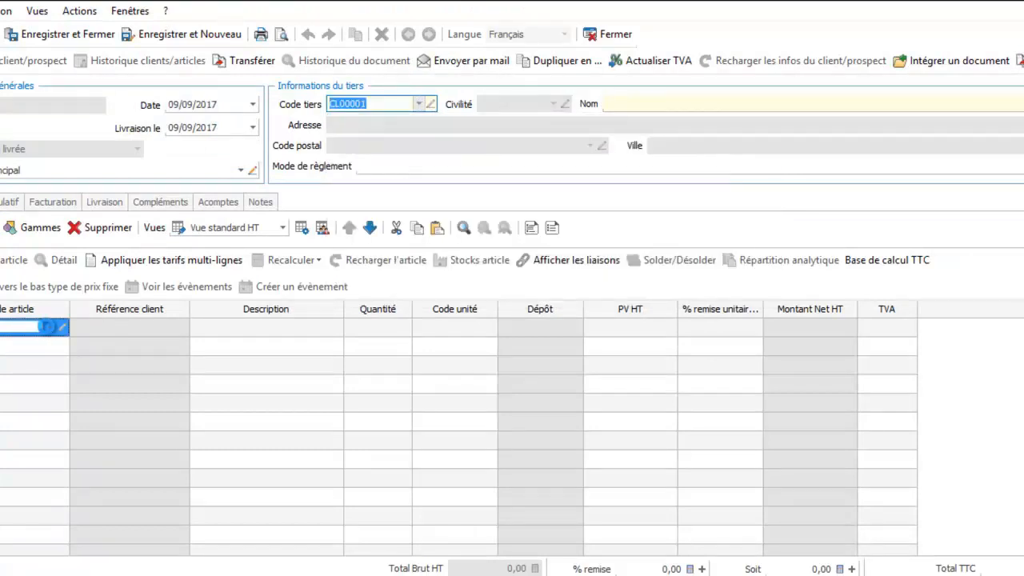
pyautogui.click(49, 328)
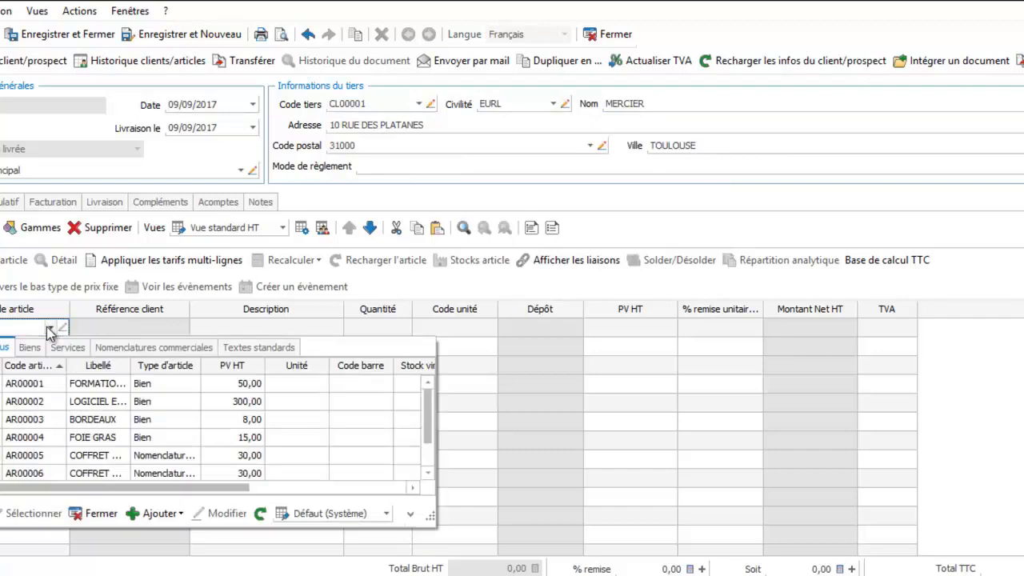
pyautogui.click(126, 348)
pyautogui.doubleClick(108, 401)
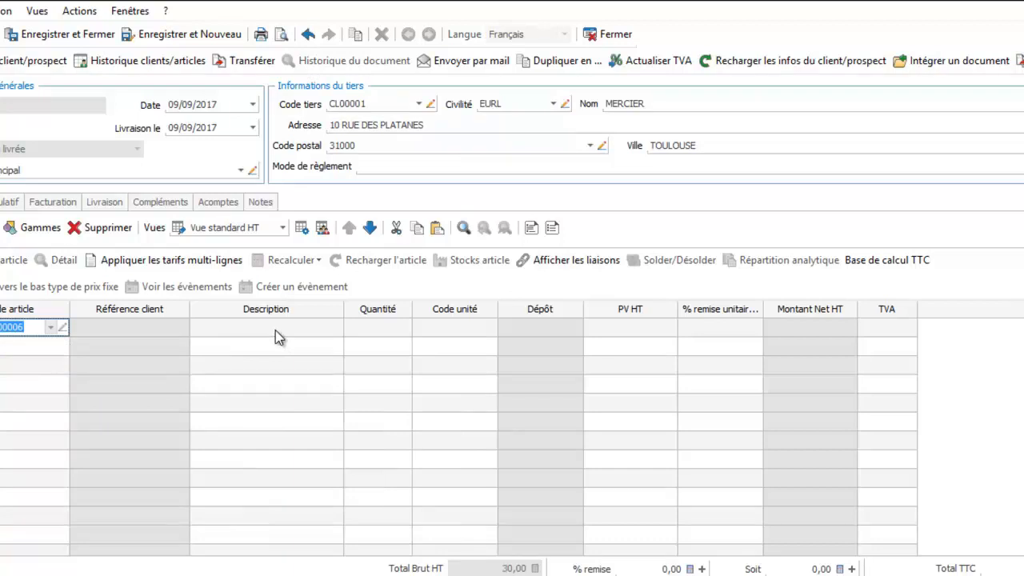
pyautogui.click(275, 330)
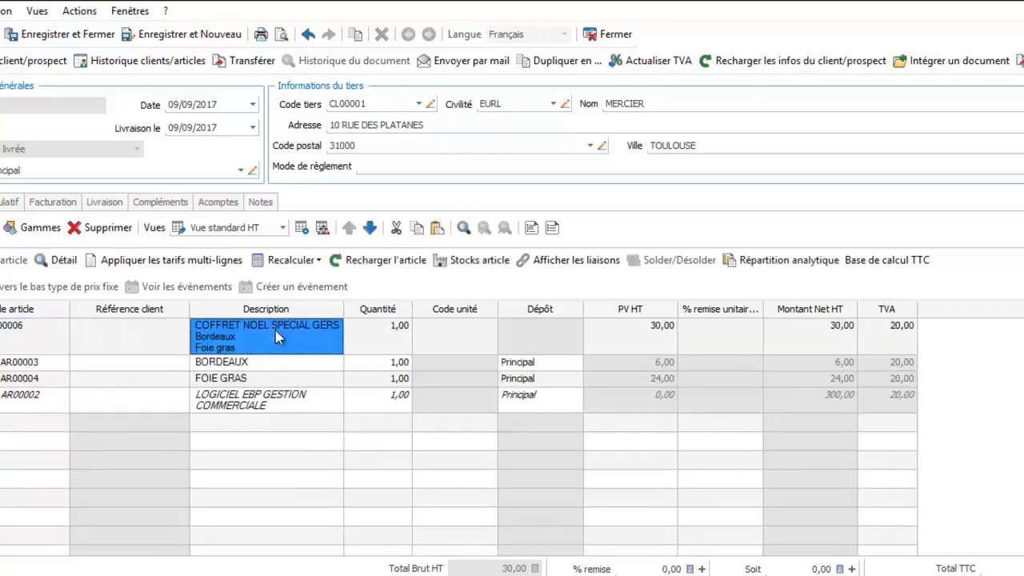
# Set the quantity of COFFRET NOEL SPECIAL GERS to 2, and save and close the order
pyautogui.click(361, 327)
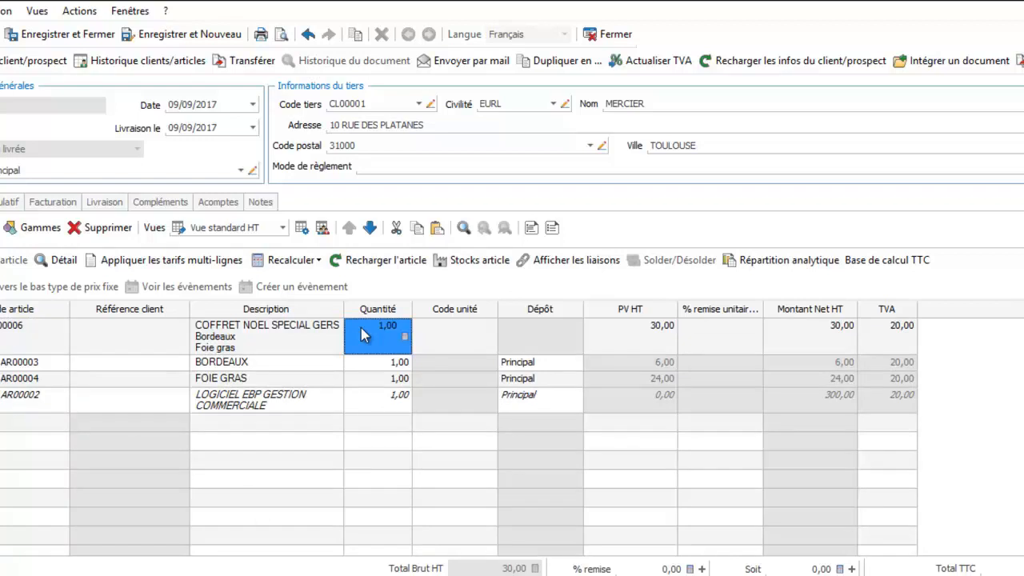
pyautogui.write('2')
pyautogui.press('Return')
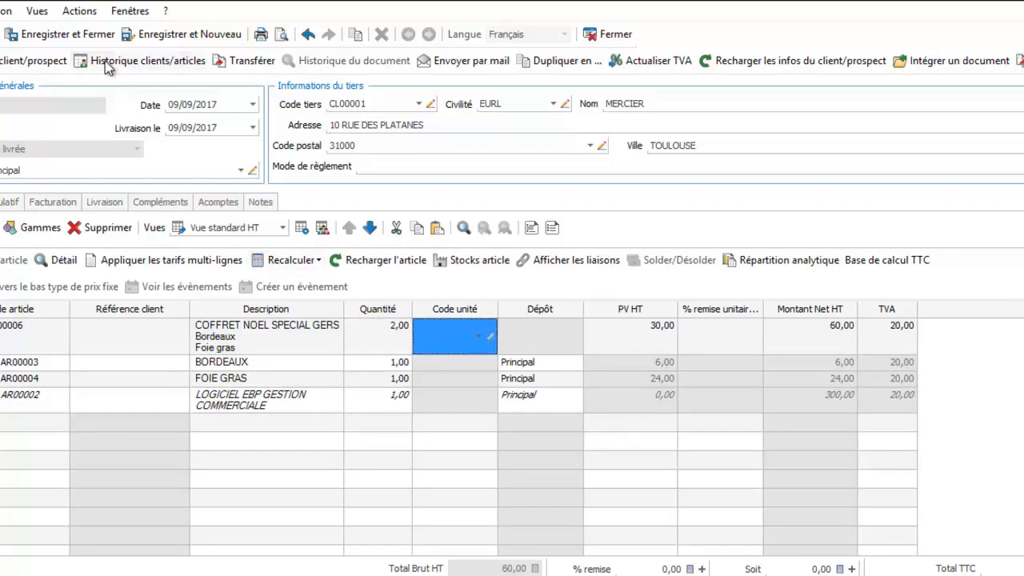
pyautogui.click(69, 38)
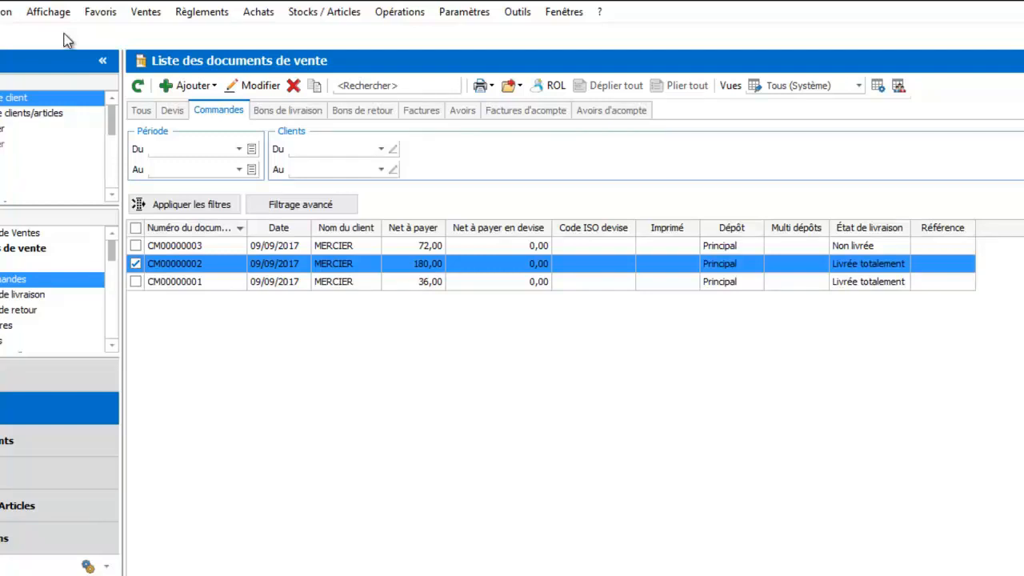
# Transfer the undelivered customer order into a delivery note (Bon de livraison) dated 09/09/2017
pyautogui.click(337, 248)
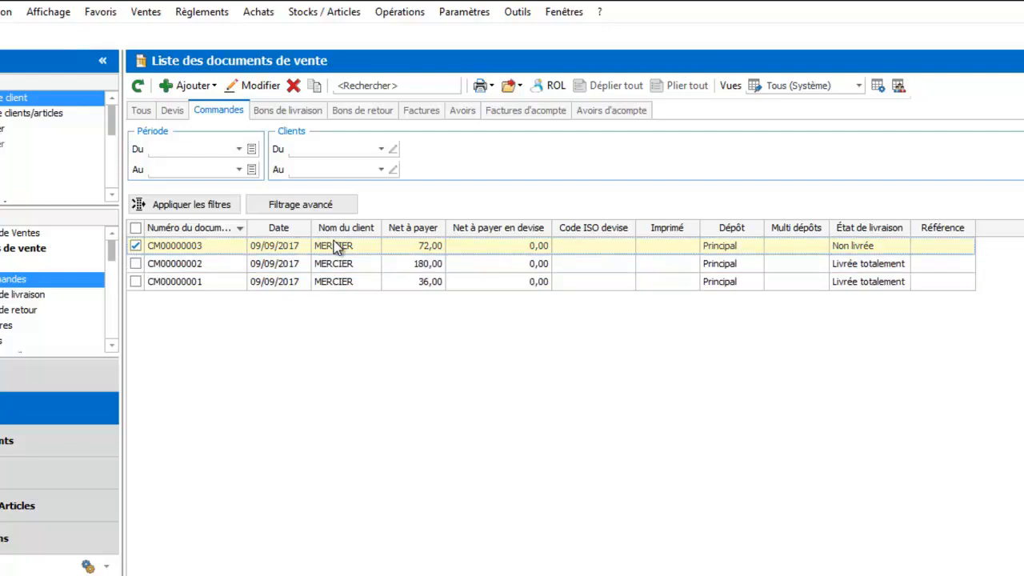
pyautogui.rightClick(336, 248)
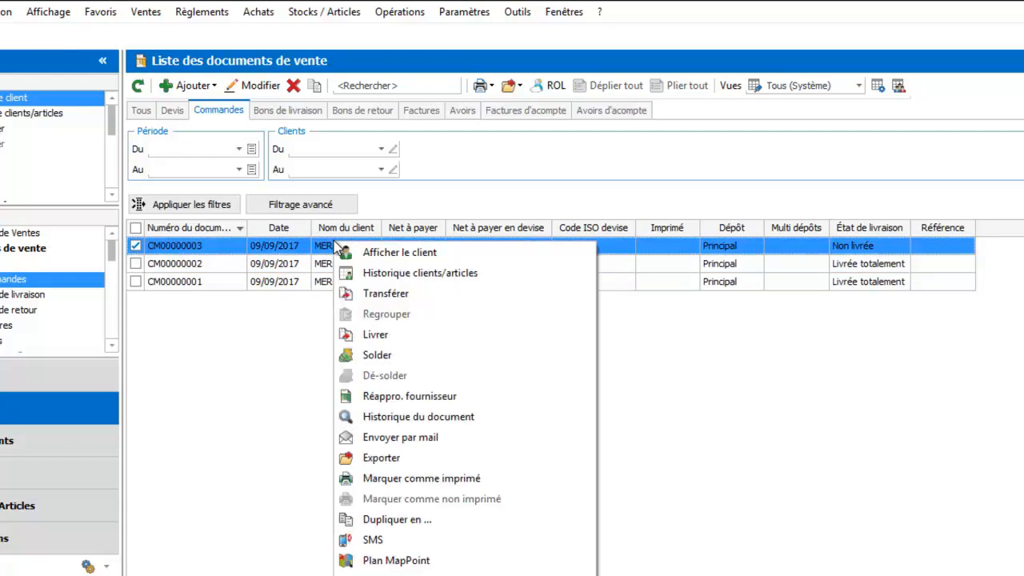
pyautogui.click(349, 292)
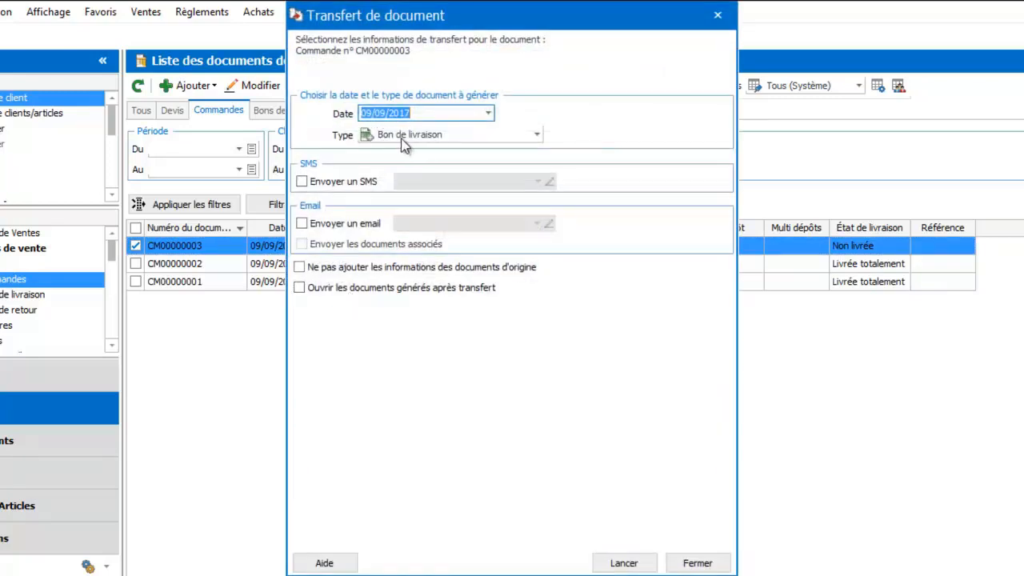
pyautogui.click(622, 563)
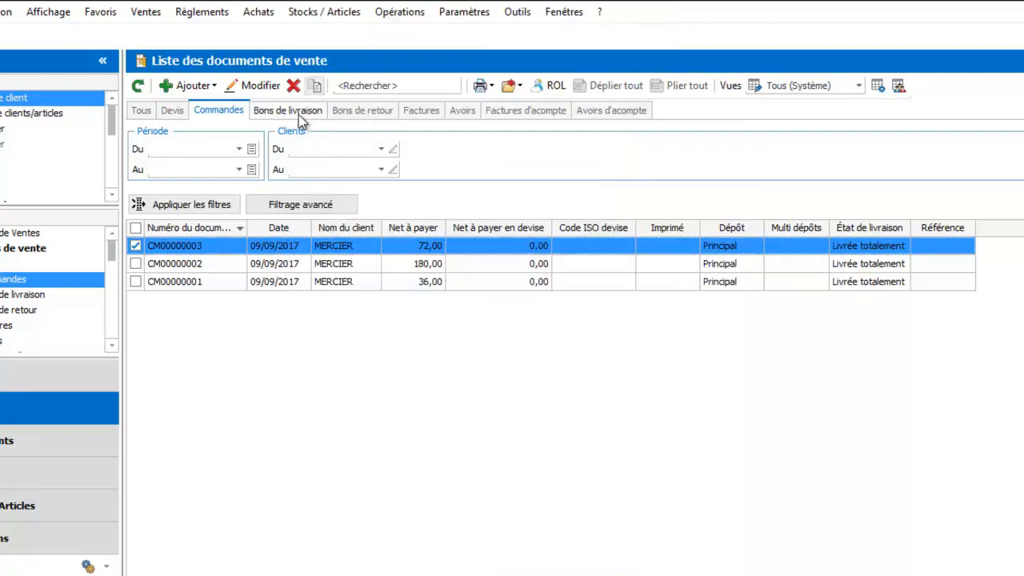
# Open the most recent delivery note, review the nomenclature components in its print preview, and close it
pyautogui.click(299, 112)
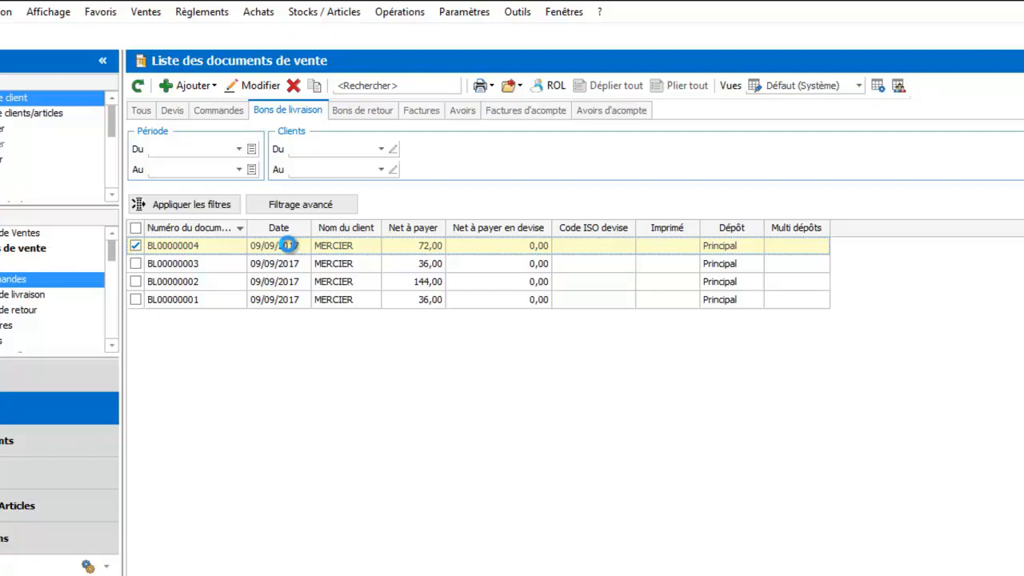
pyautogui.doubleClick(288, 245)
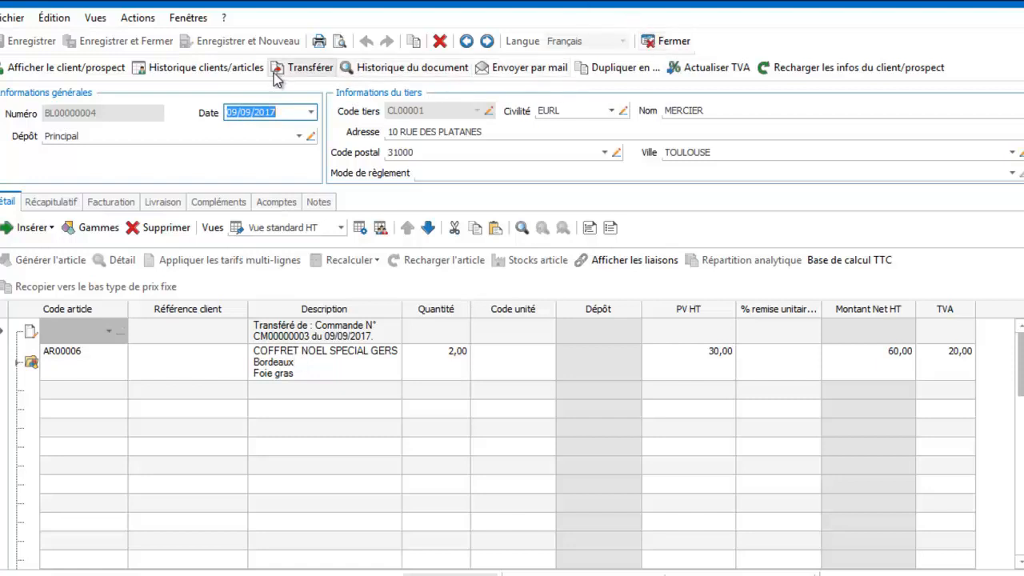
pyautogui.click(339, 42)
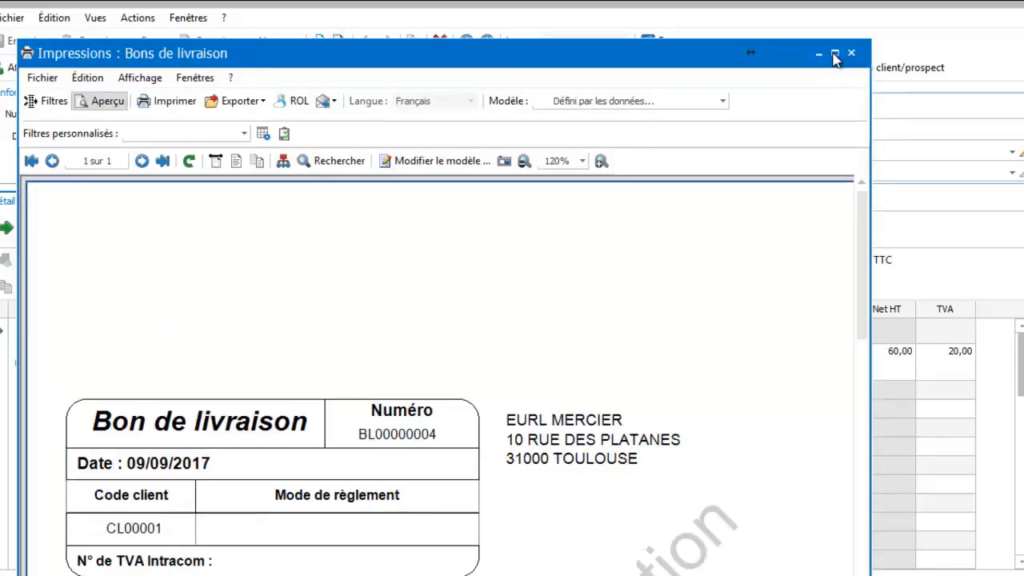
pyautogui.scroll(-3, 502, 320)
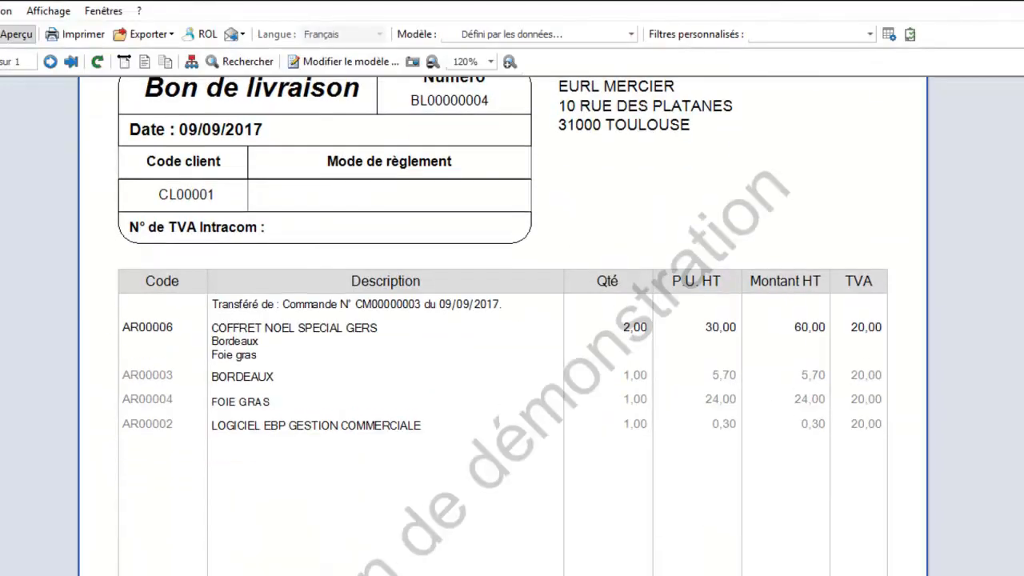
pyautogui.scroll(-1, 503, 327)
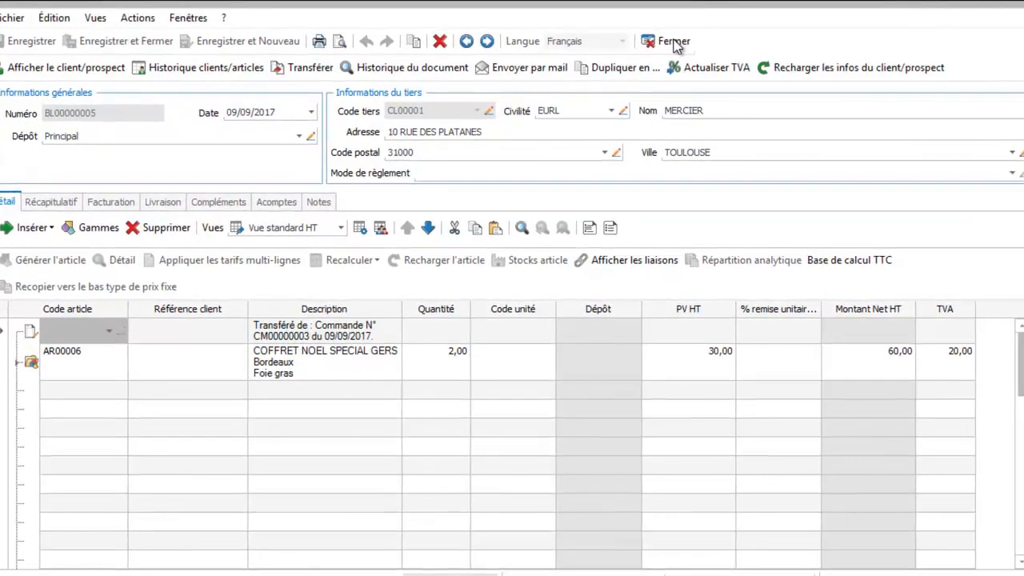
pyautogui.click(672, 42)
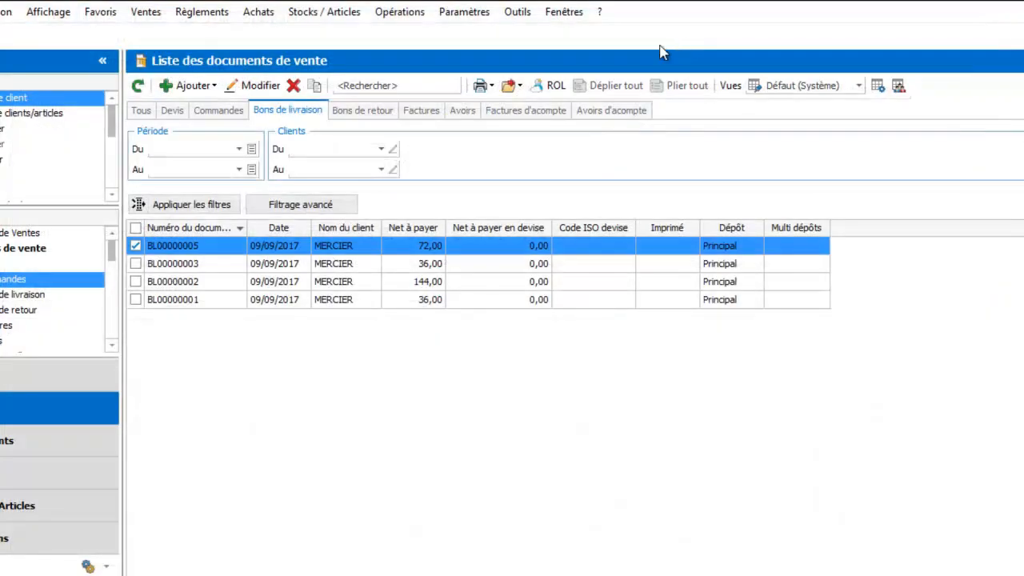
# Review the nomenclature details of article AR00006 in the article list and close its record
pyautogui.click(32, 508)
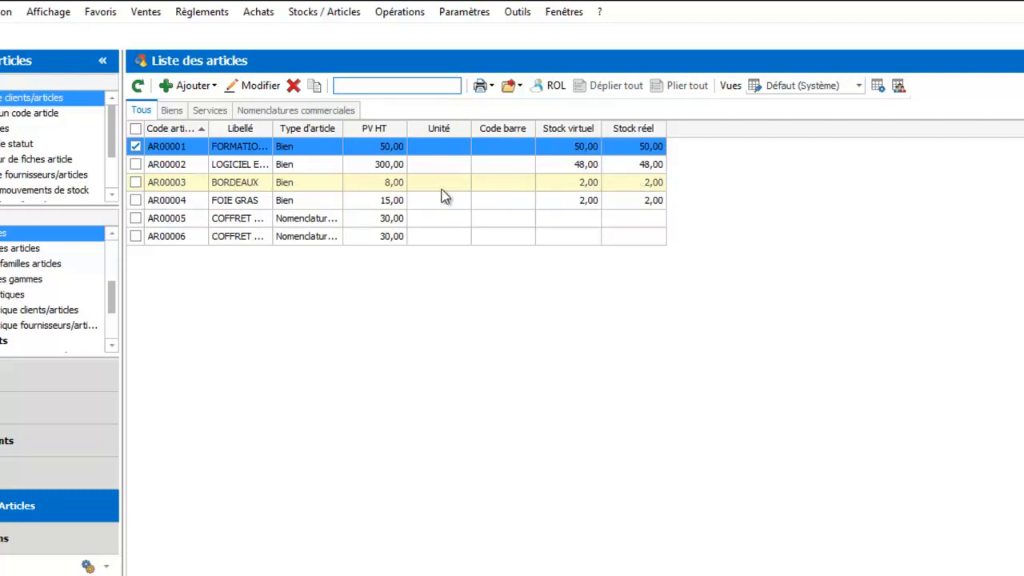
pyautogui.click(332, 236)
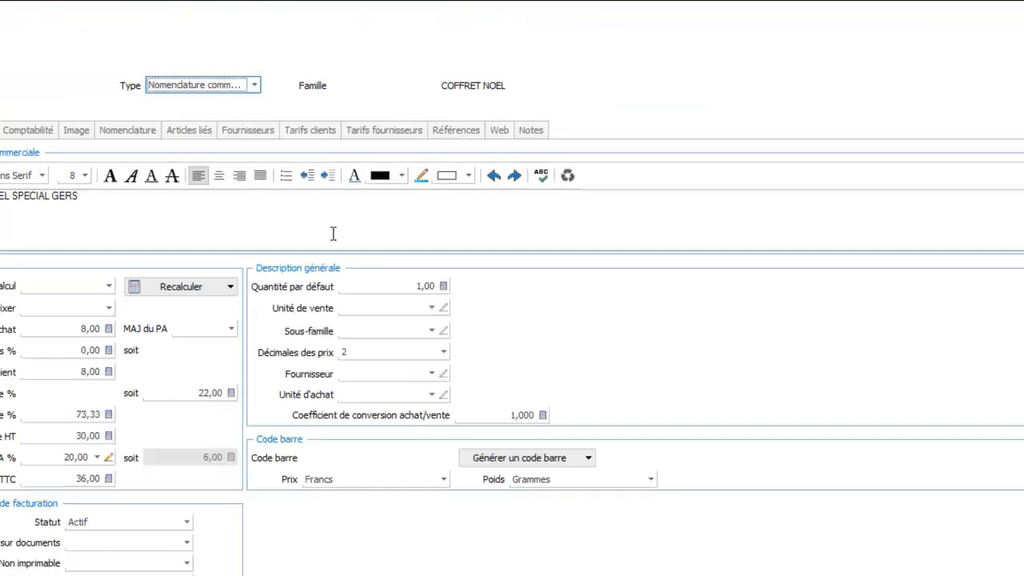
pyautogui.click(138, 130)
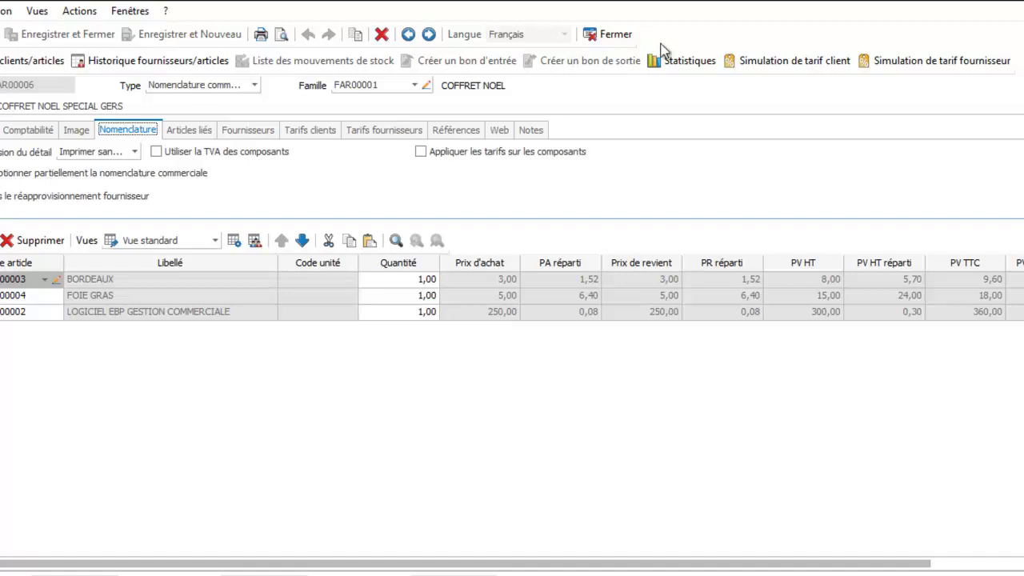
pyautogui.click(620, 37)
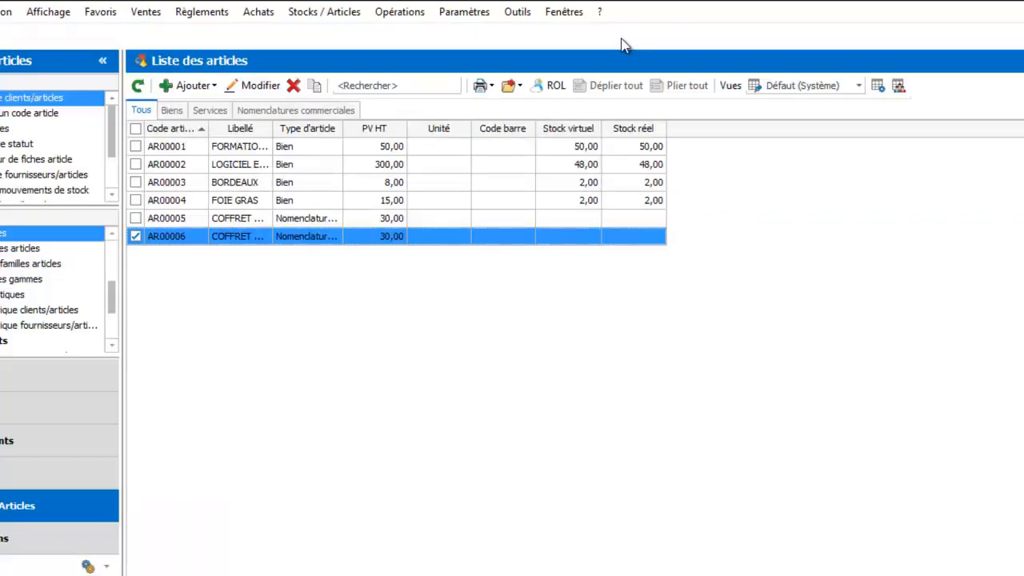
# Set the quantity of COFFRET NOEL SPECIAL GERS to 3 in a new customer order and dismiss the stock information
pyautogui.click(76, 396)
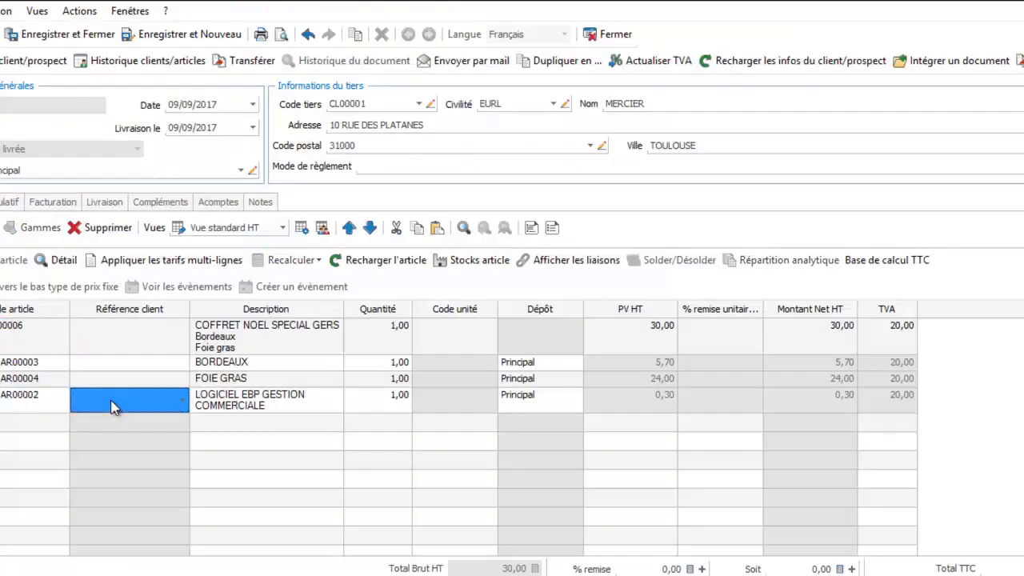
pyautogui.click(367, 343)
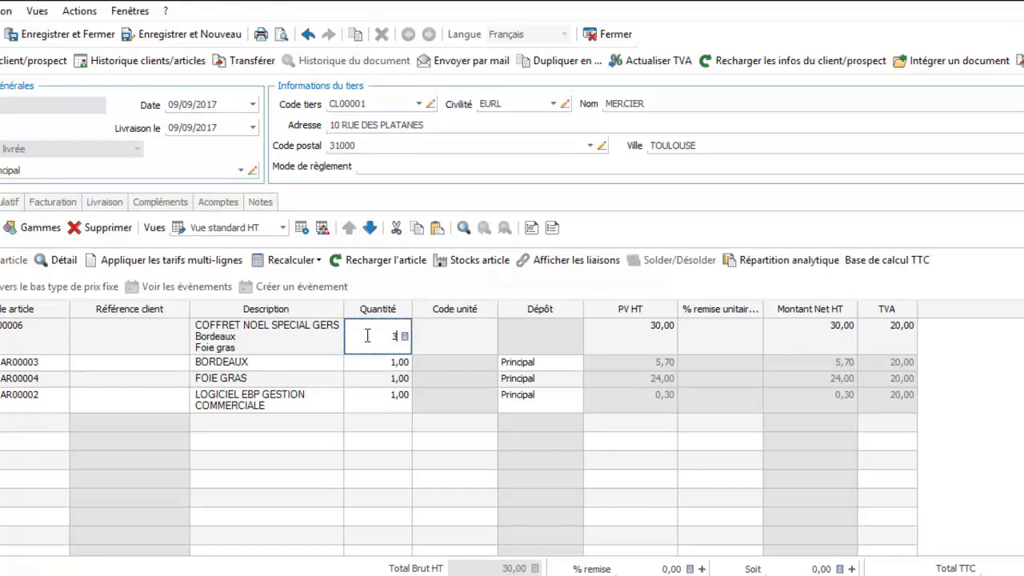
pyautogui.write('3')
pyautogui.click(366, 427)
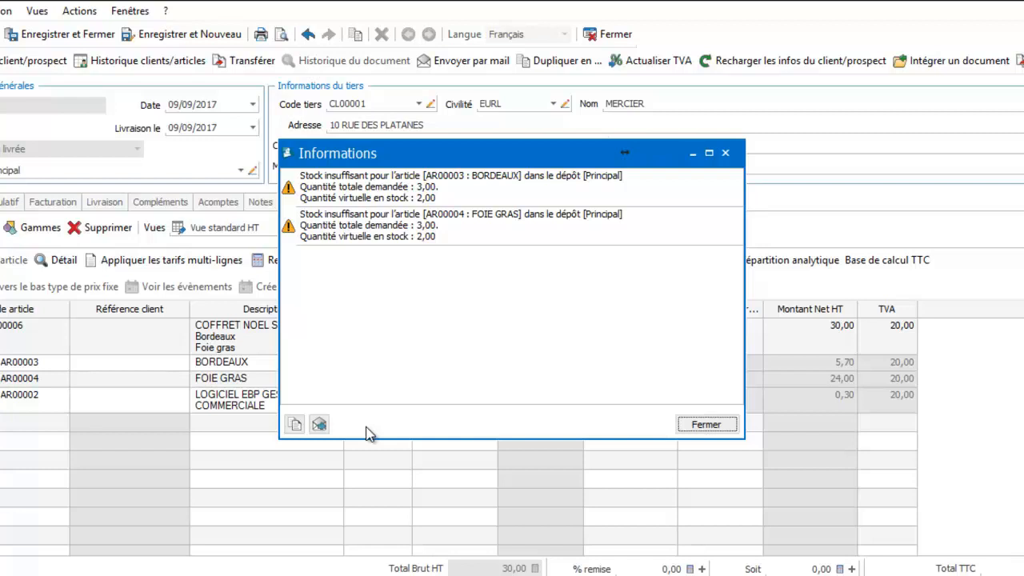
pyautogui.click(716, 424)
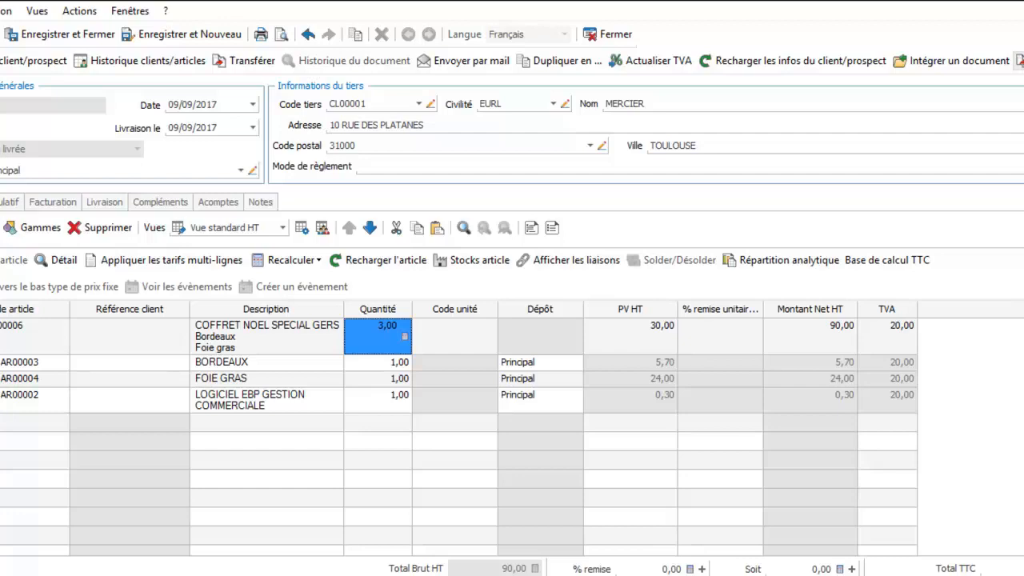
# Save the order to start its delivery, and expand the order's article lines in the delivery screen
pyautogui.click(1019, 61)
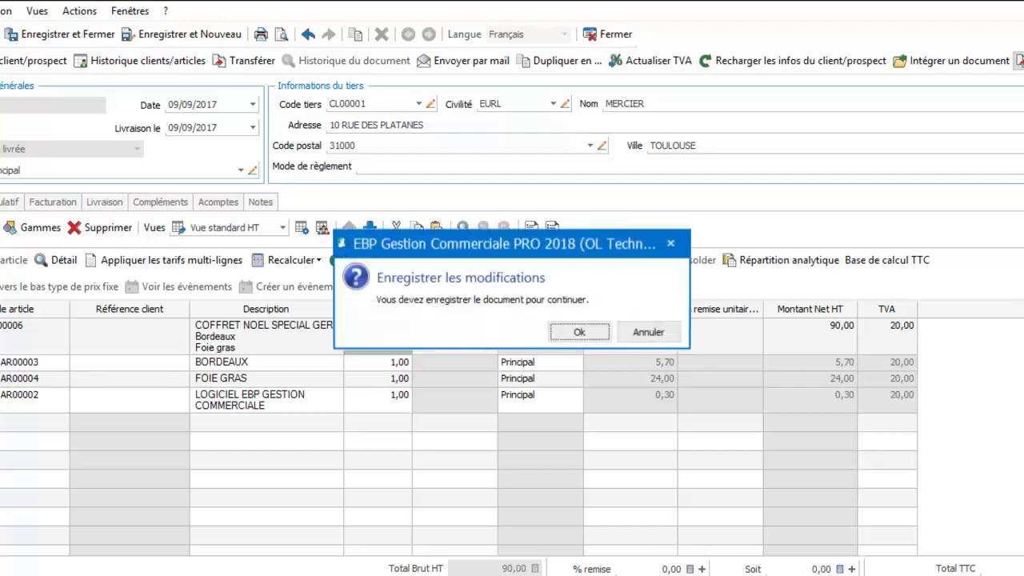
pyautogui.click(577, 332)
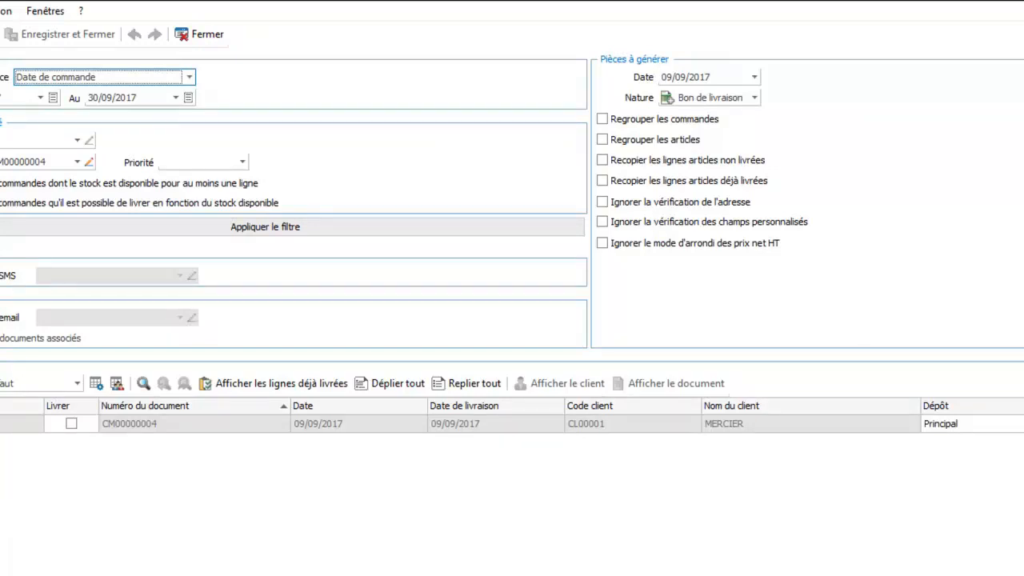
pyautogui.click(3, 424)
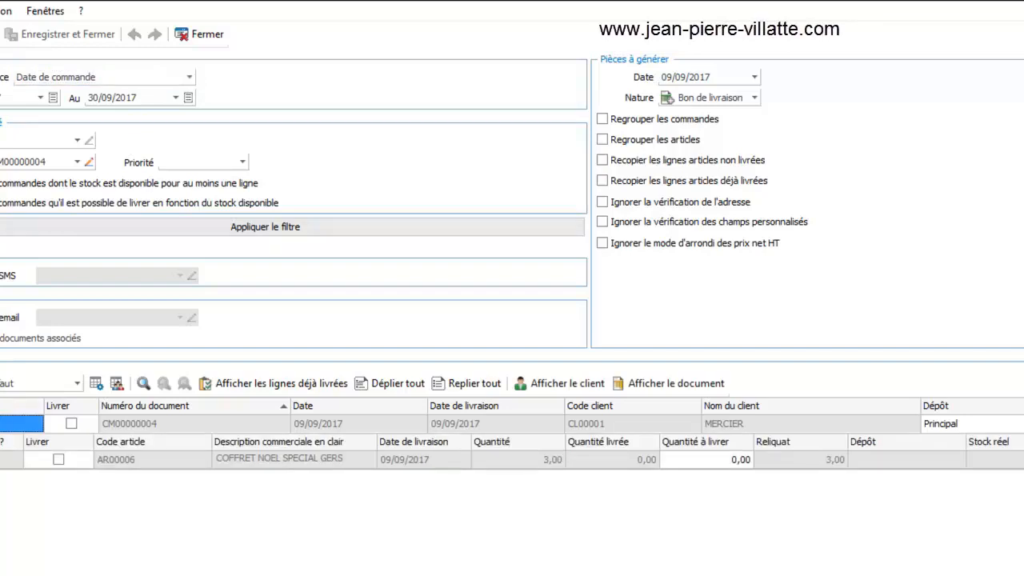
# Apply the filter for orders deliverable from available stock, and save and validate the order's delivery as a Bon de livraison
pyautogui.click(4, 184)
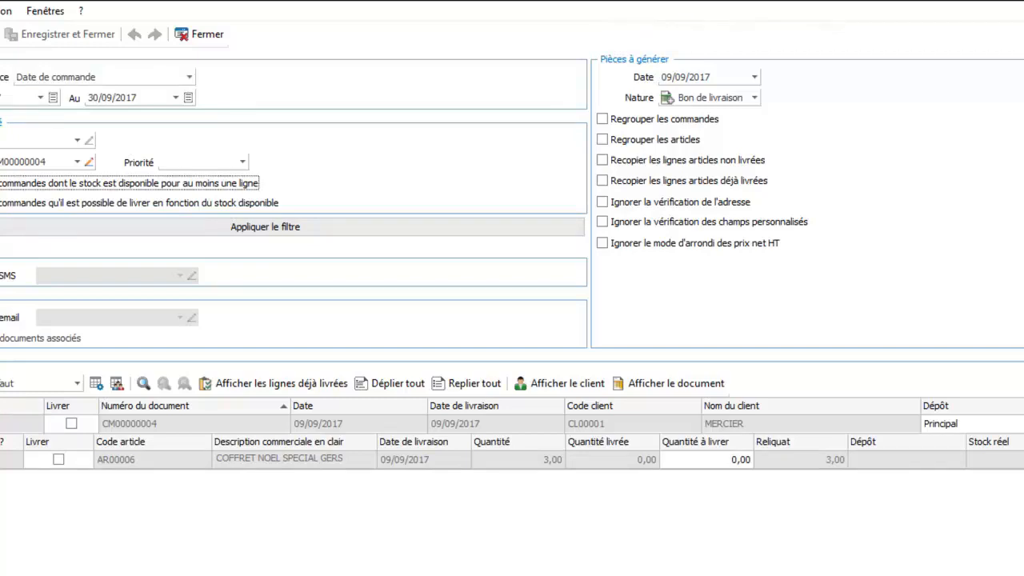
pyautogui.click(3, 203)
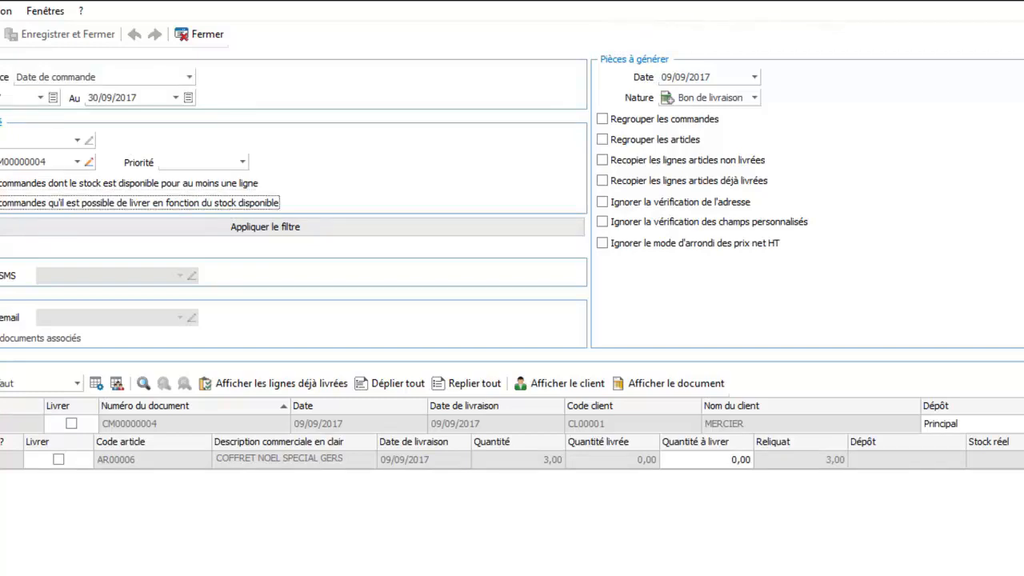
pyautogui.click(265, 227)
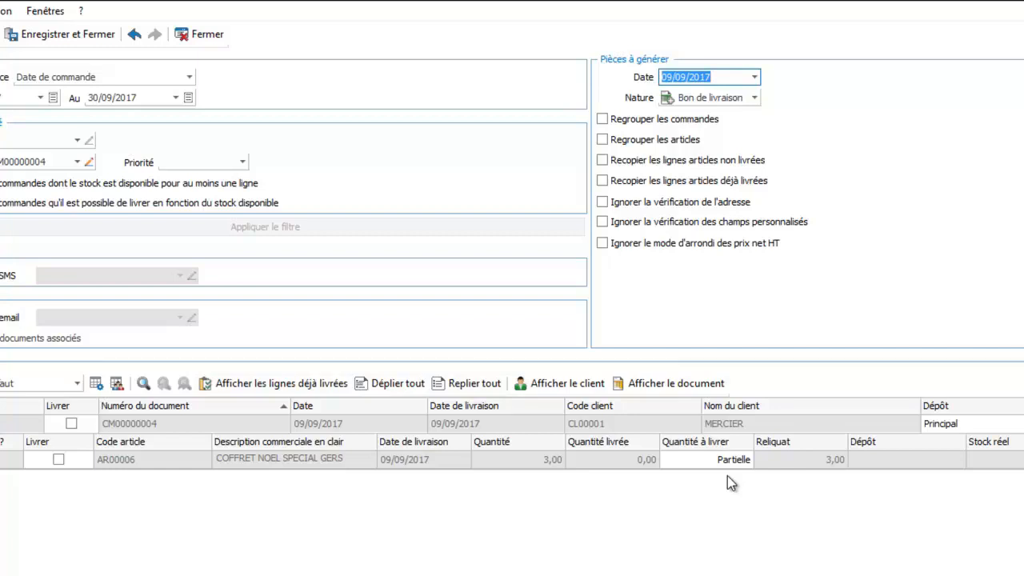
pyautogui.click(74, 34)
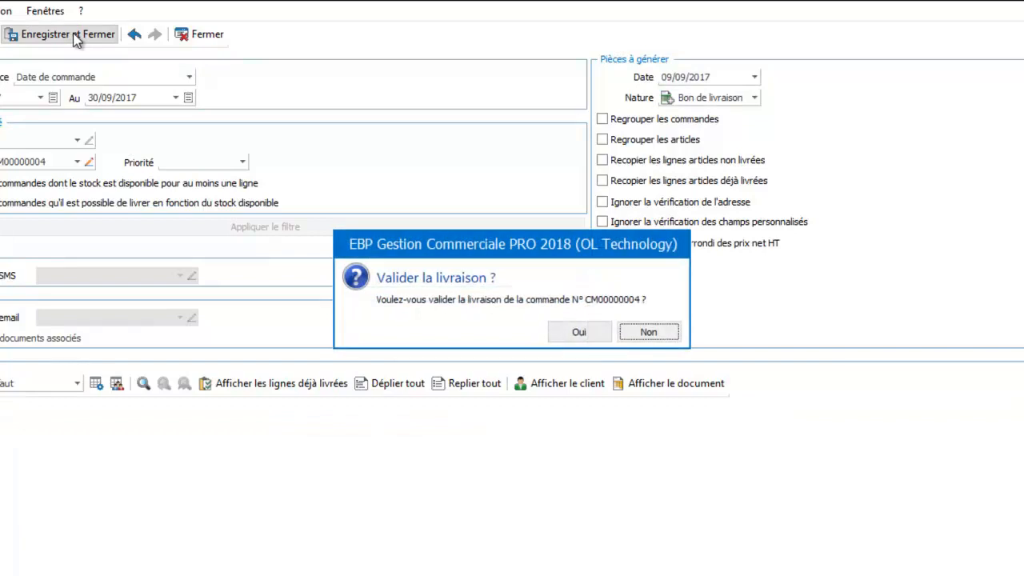
pyautogui.click(576, 332)
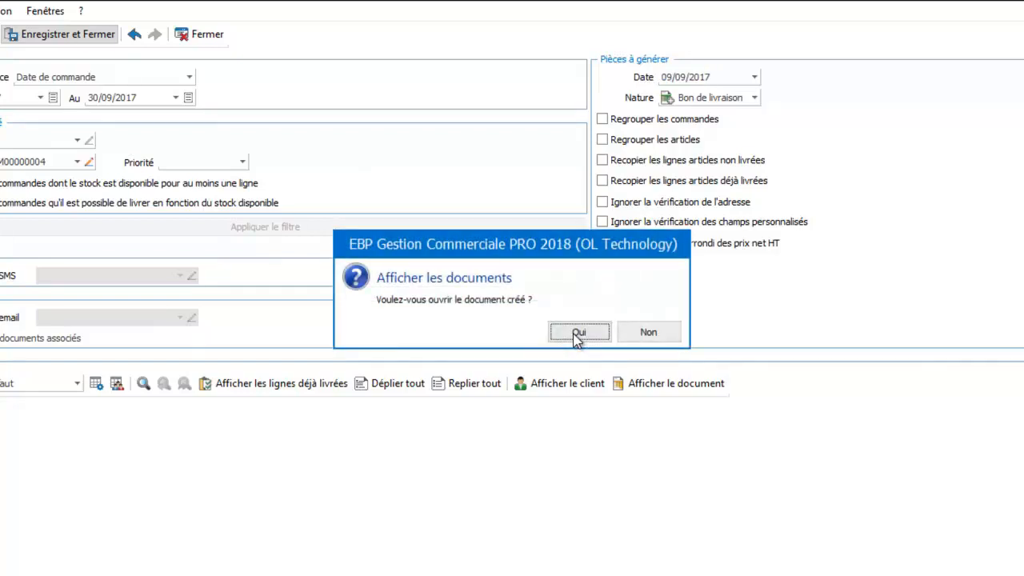
# Open the generated delivery note to review its COFFRET NOEL SPECIAL GERS line, and close it
pyautogui.click(576, 332)
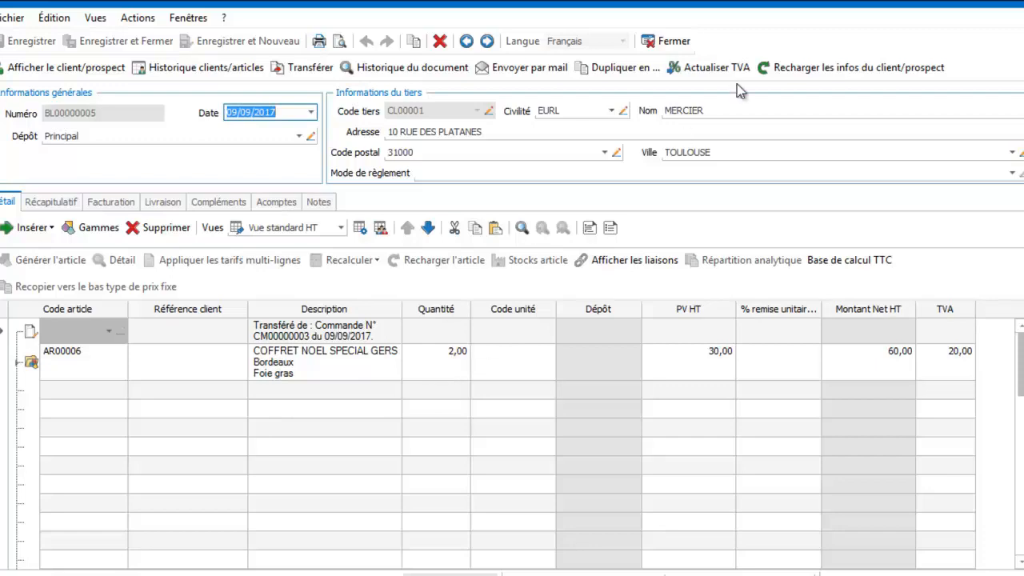
pyautogui.click(672, 42)
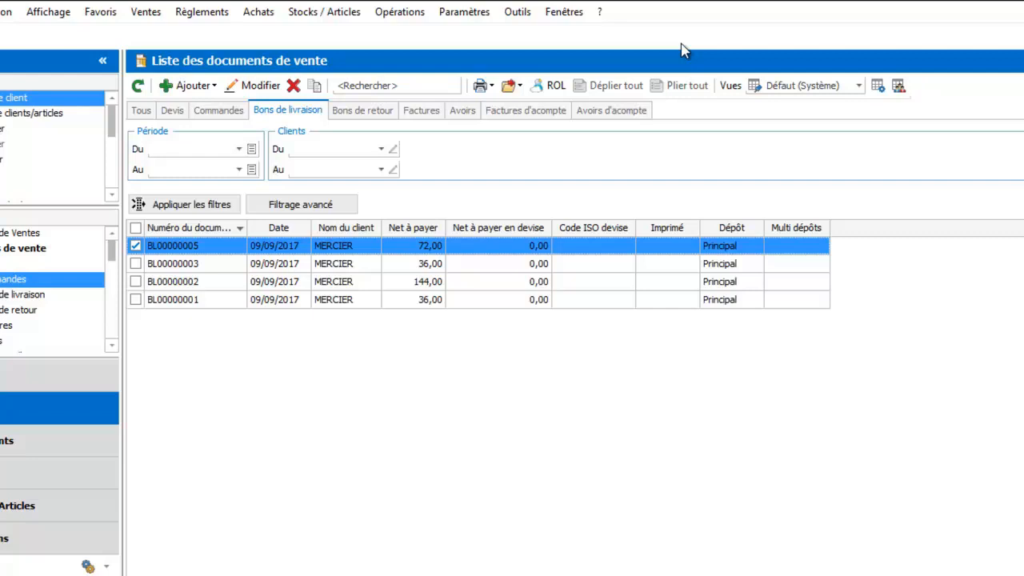
# Start a new supplier order for chateaux baron rouge from the list of purchase orders
pyautogui.click(3, 477)
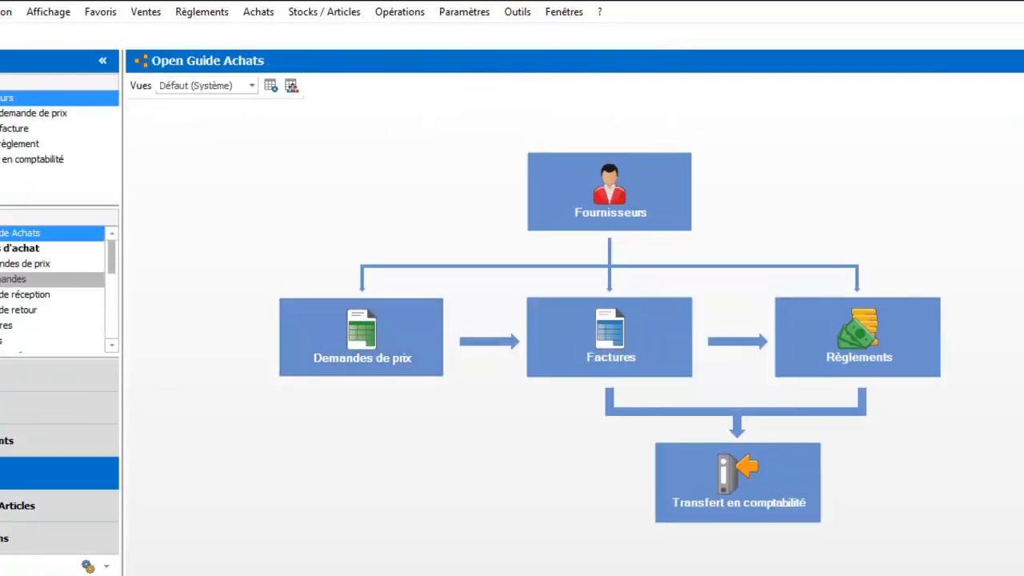
pyautogui.click(11, 279)
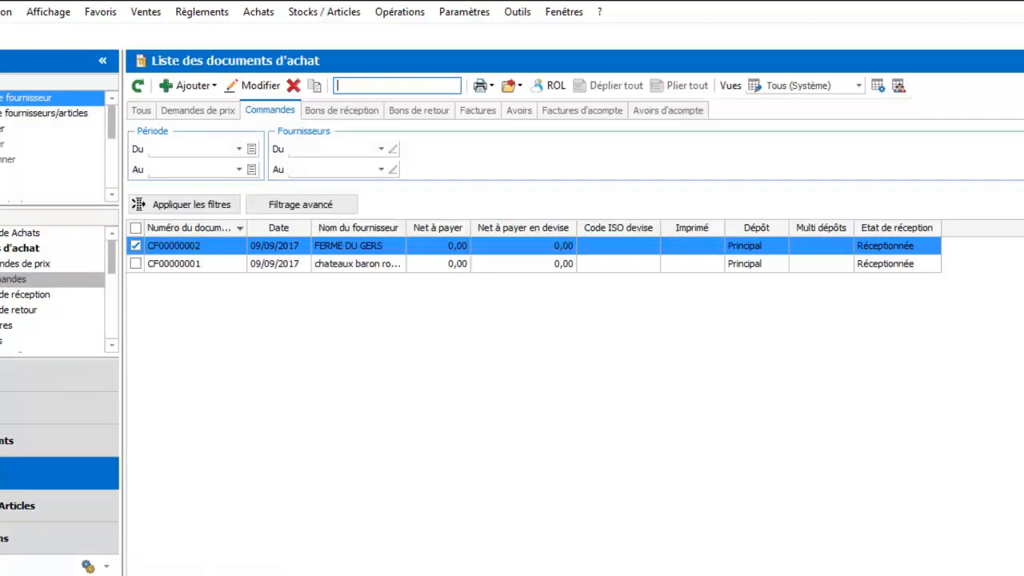
pyautogui.click(201, 86)
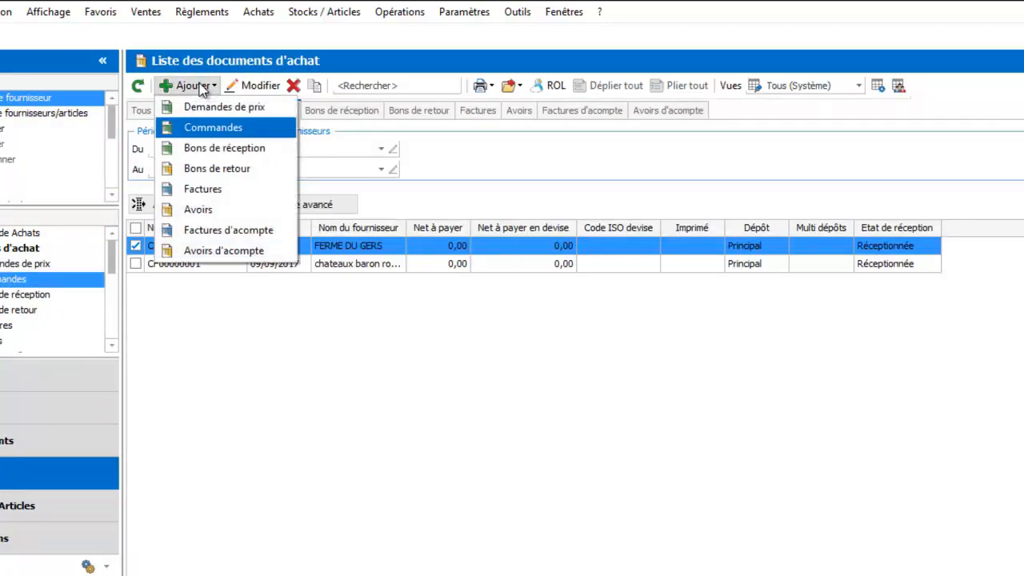
pyautogui.click(201, 128)
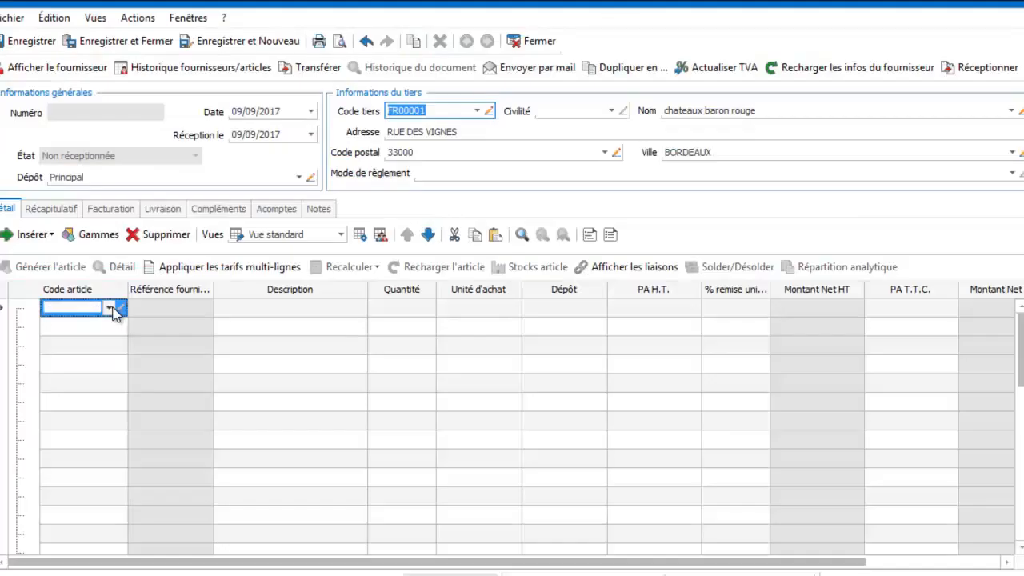
# Add article AR00003 BORDEAUX with a quantity of 5 to the supplier order, and save it to start another one
pyautogui.click(110, 307)
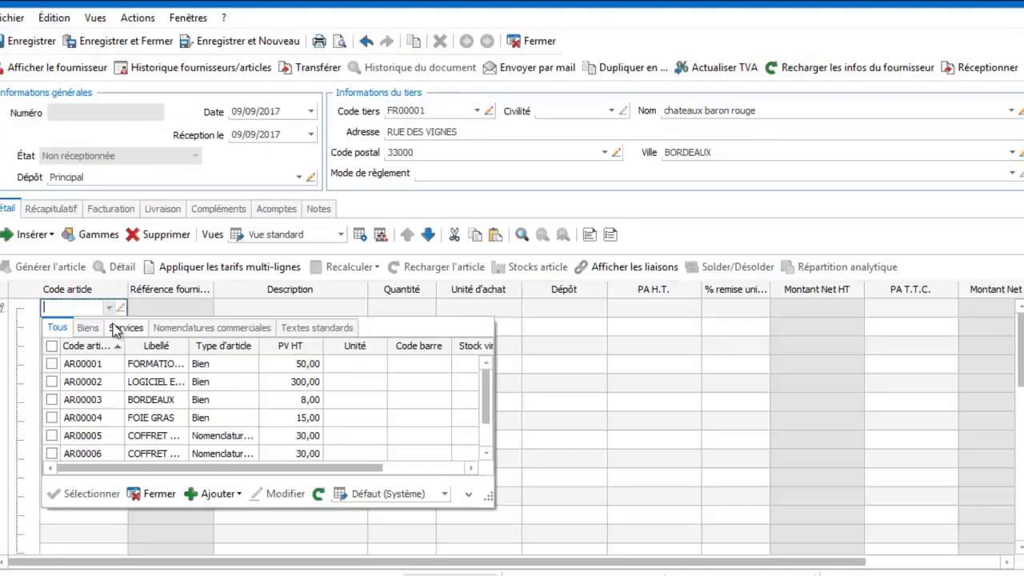
pyautogui.doubleClick(100, 400)
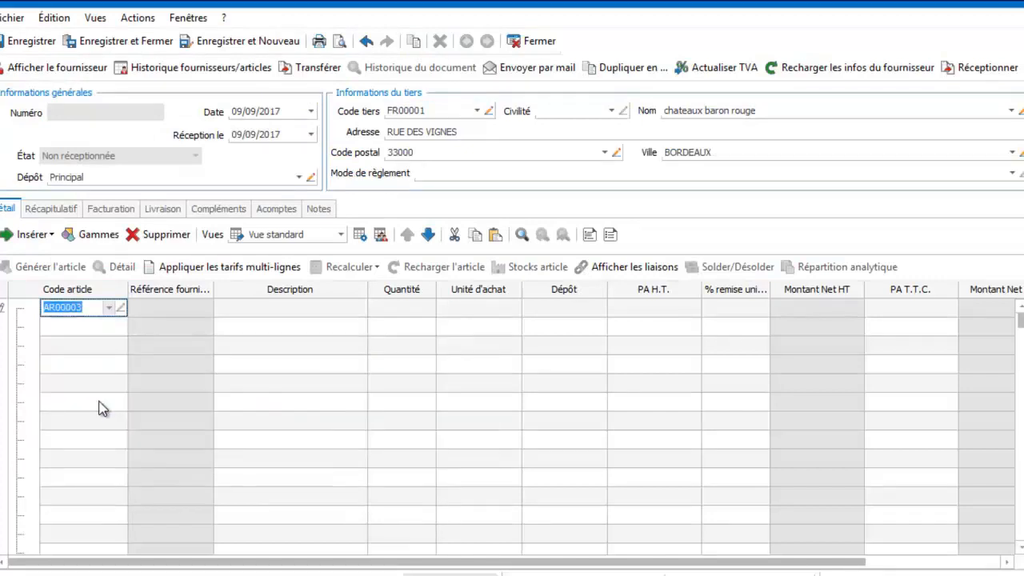
pyautogui.click(392, 312)
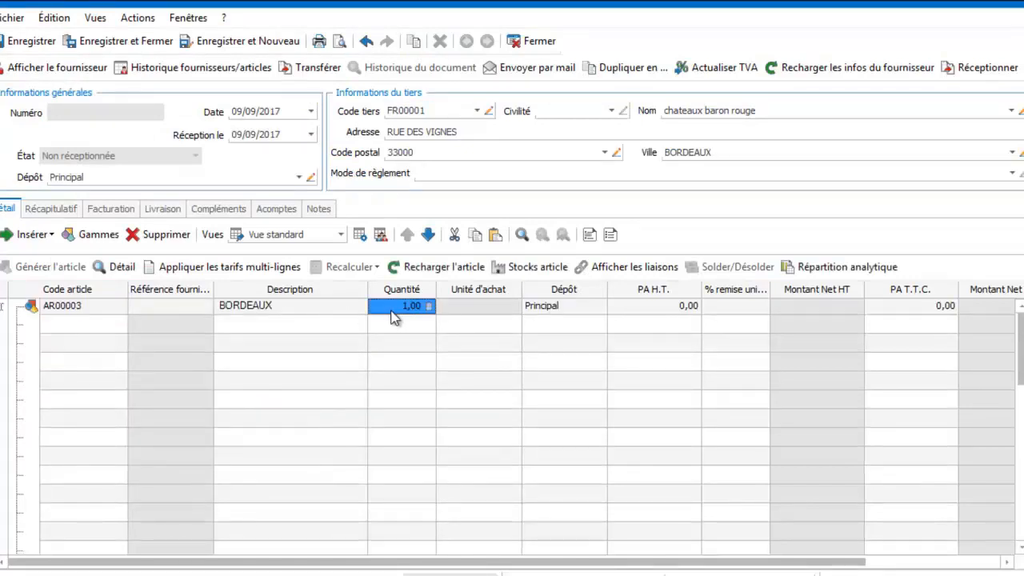
pyautogui.write('5')
pyautogui.press('Return')
pyautogui.press('Tab')
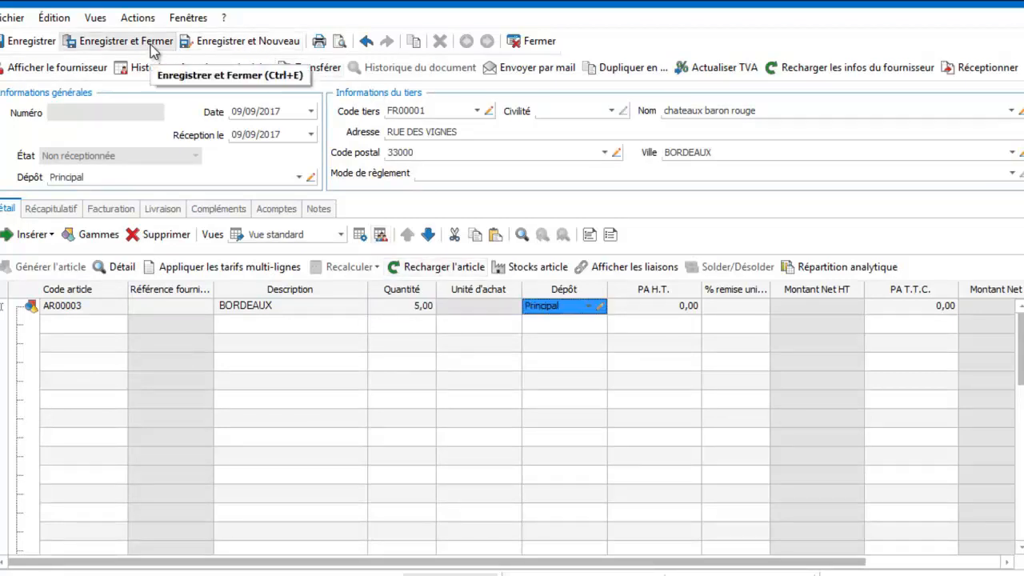
pyautogui.click(202, 41)
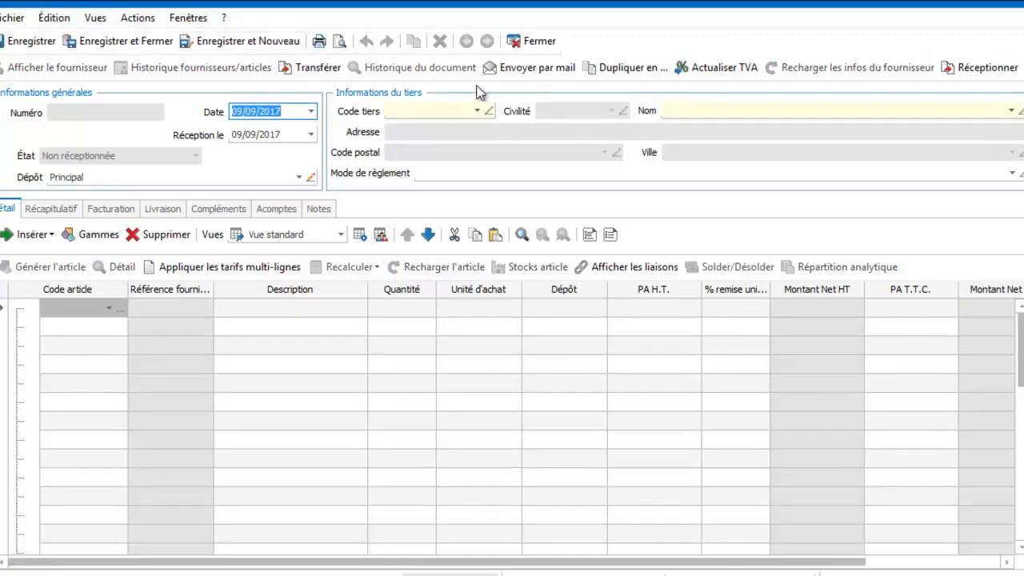
# Create the supplier order for FERME DU GERS with 5 units of article AR00004 FOIE GRAS, and save and close it
pyautogui.click(476, 111)
pyautogui.doubleClick(445, 170)
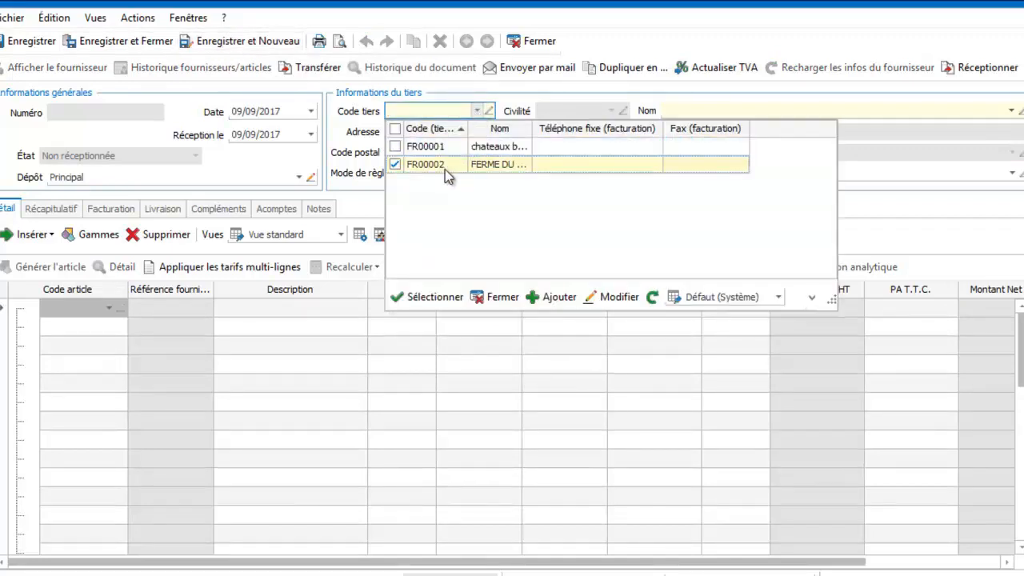
pyautogui.click(106, 307)
pyautogui.click(108, 307)
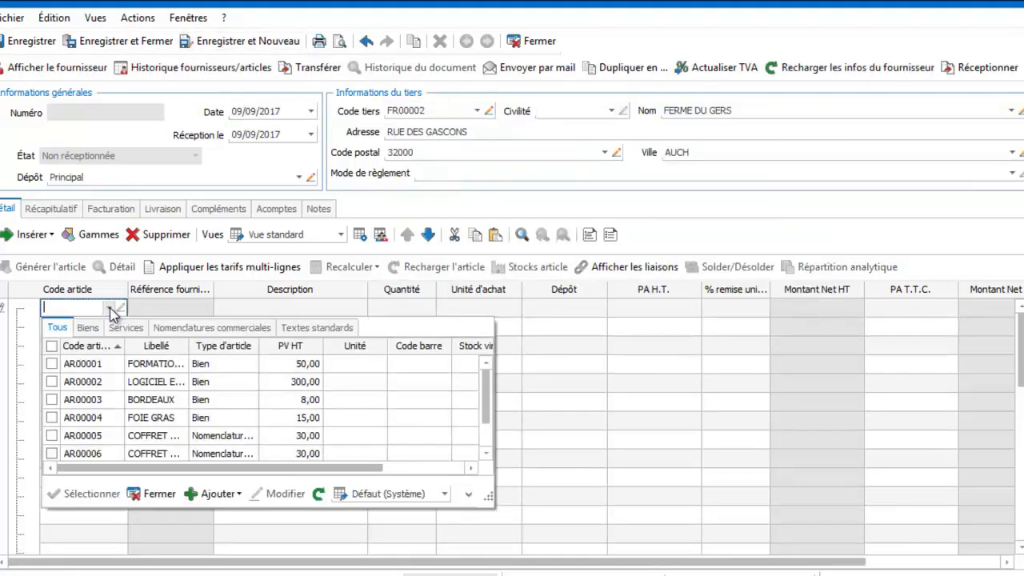
pyautogui.doubleClick(112, 417)
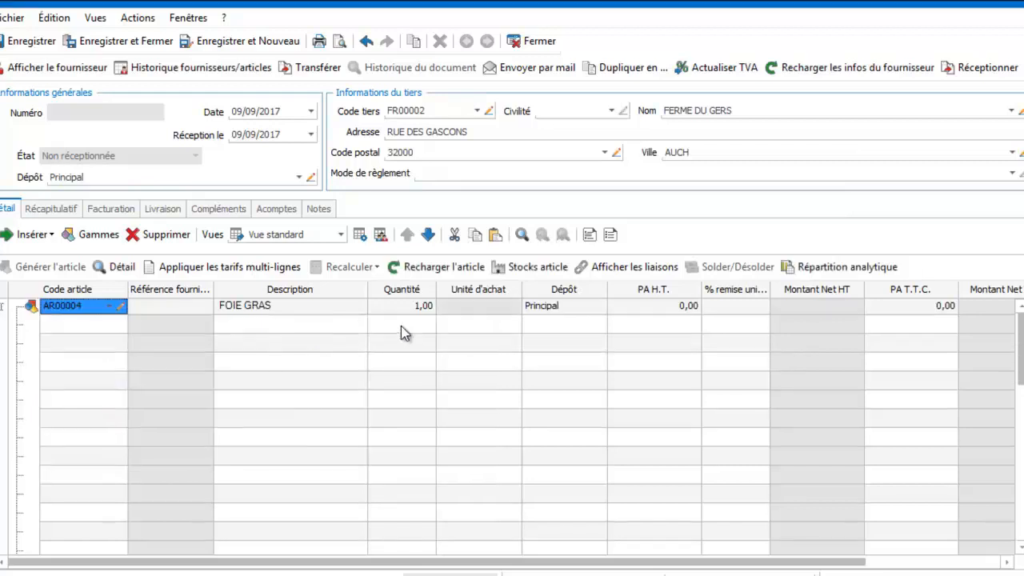
pyautogui.click(401, 306)
pyautogui.write('5')
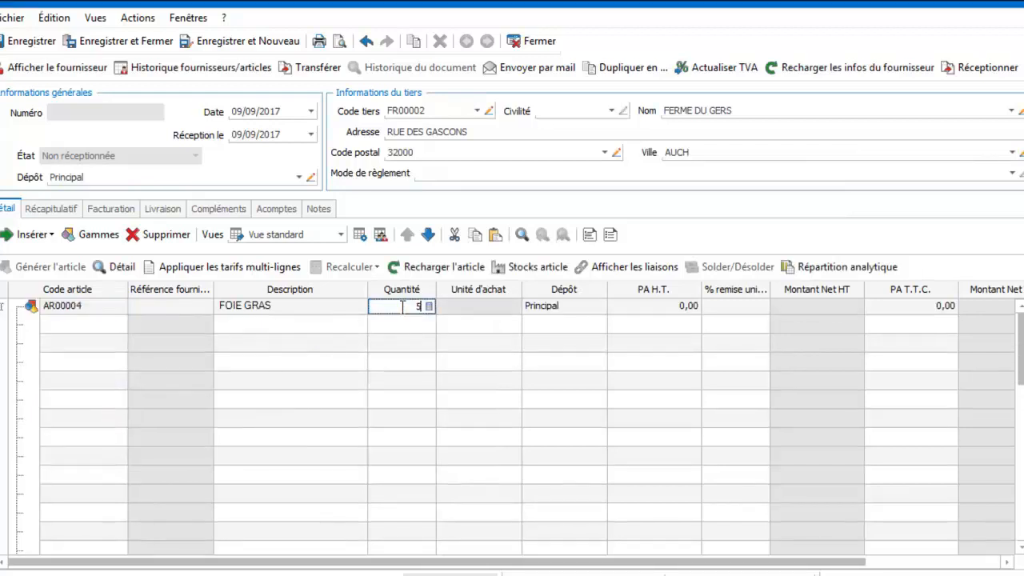
pyautogui.press('Tab')
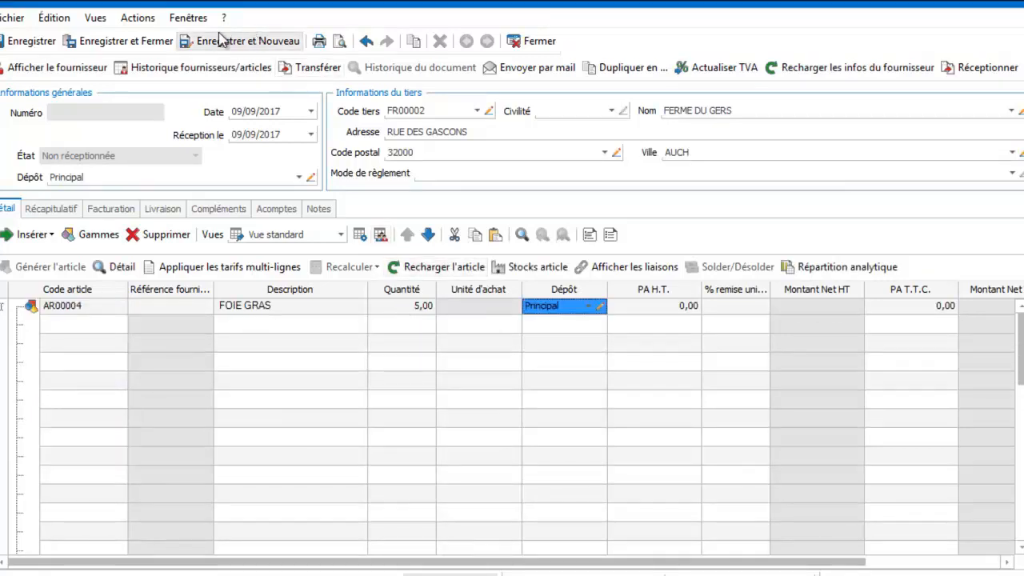
pyautogui.click(147, 40)
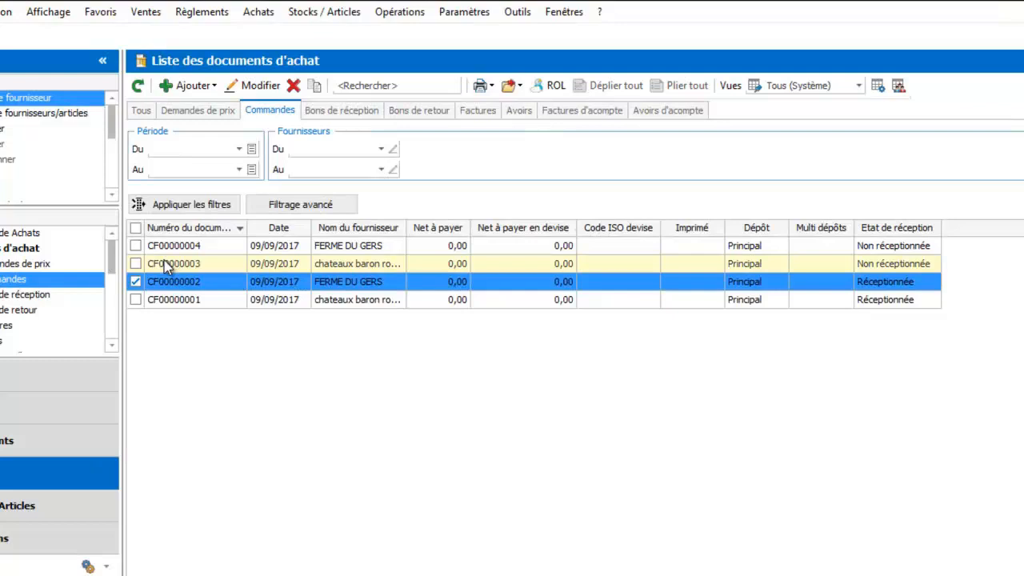
# Transfer the unreceived chateaux baron rouge order to a Bon de réception dated 09/09/2017, and choose to deliver the related customer order
pyautogui.click(136, 282)
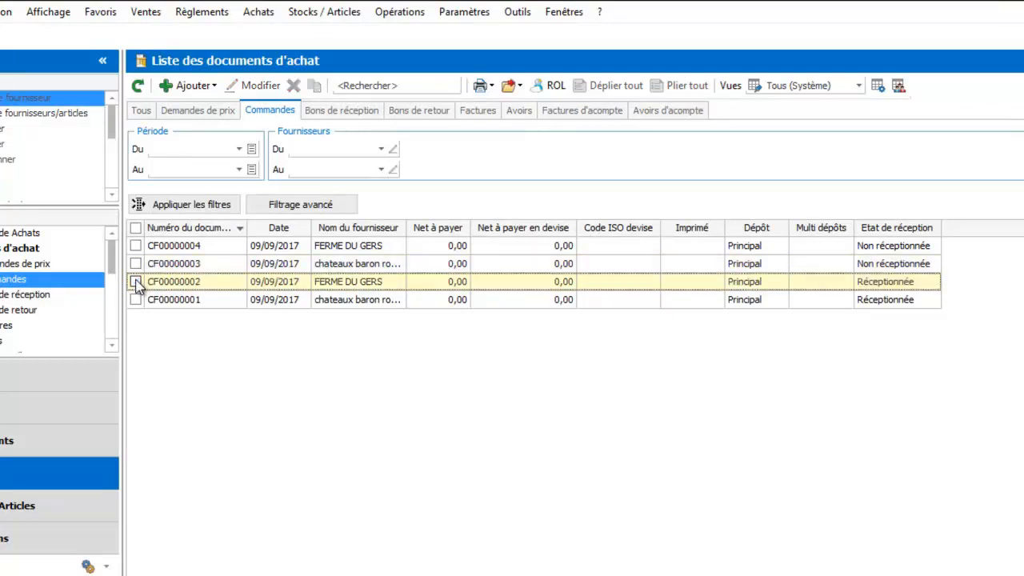
pyautogui.click(136, 264)
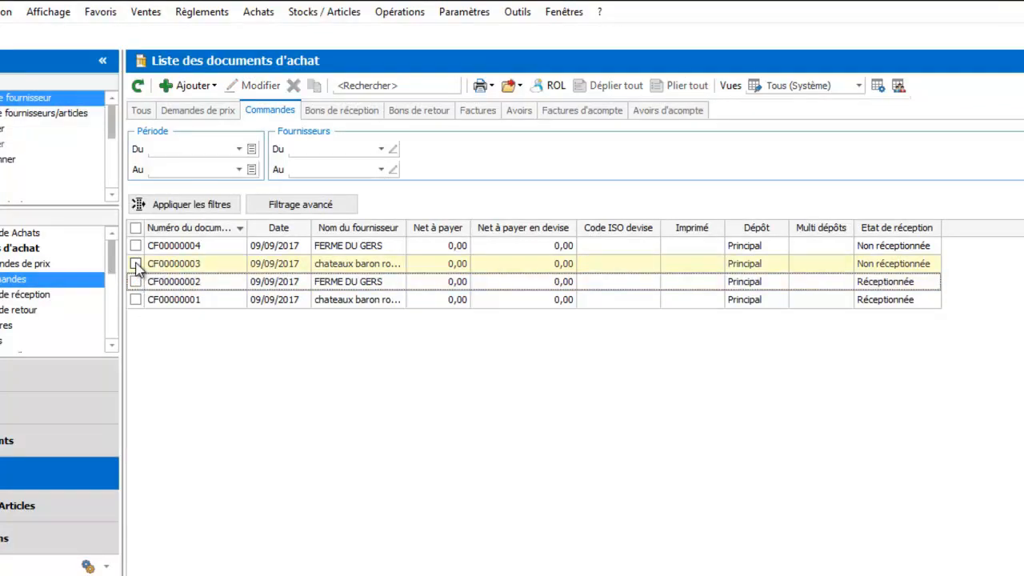
pyautogui.rightClick(148, 265)
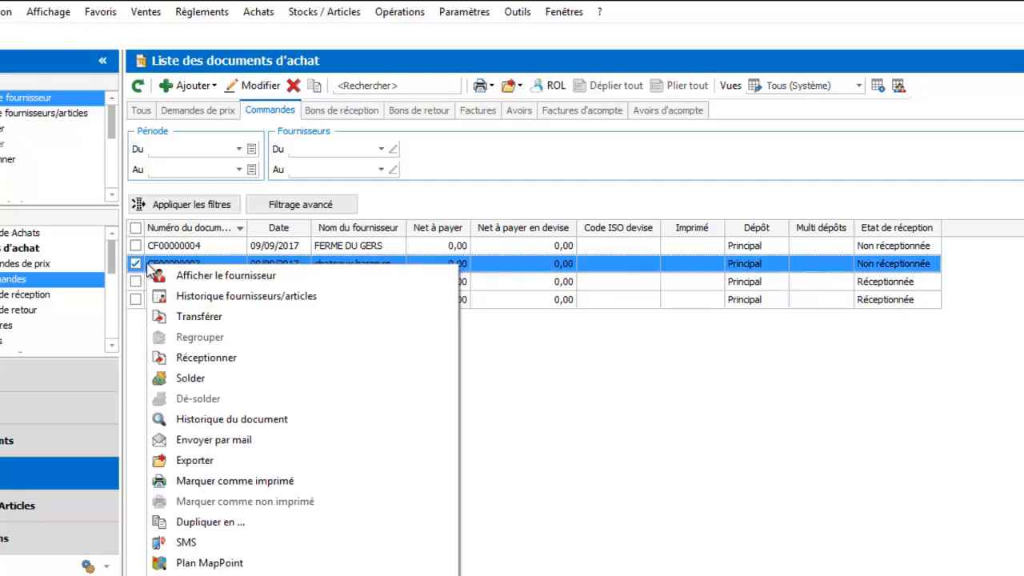
pyautogui.click(171, 323)
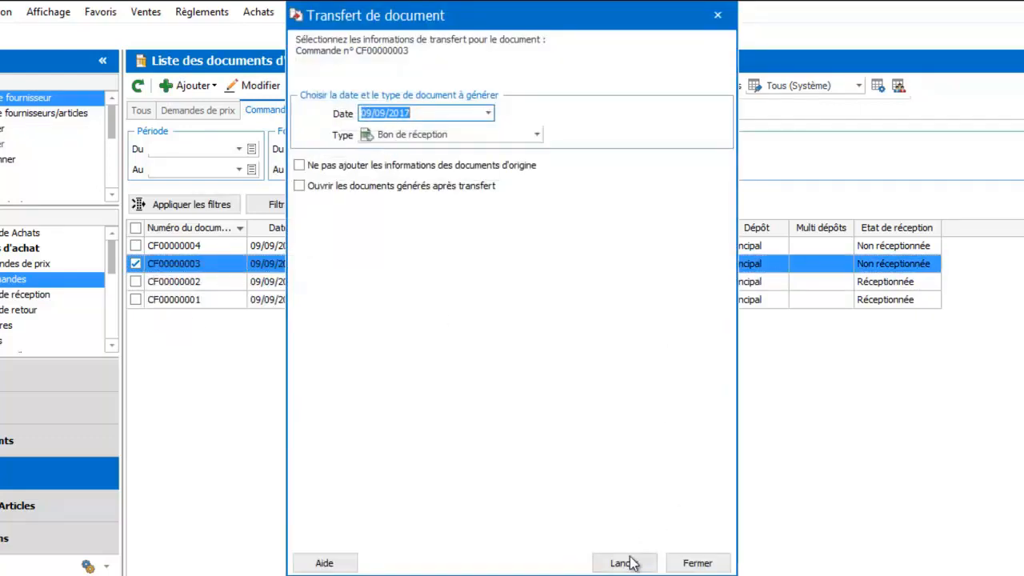
pyautogui.click(623, 563)
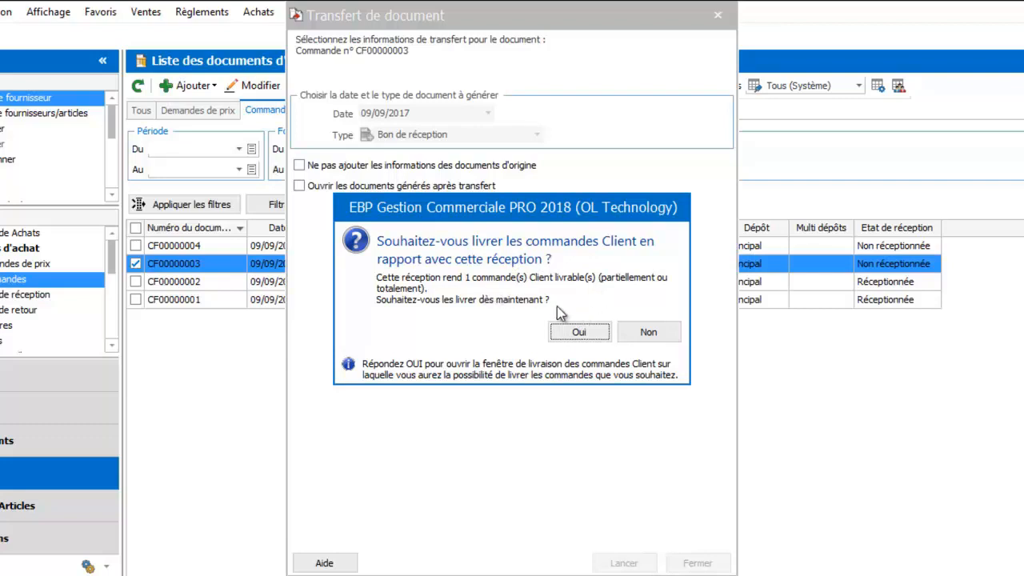
pyautogui.click(573, 328)
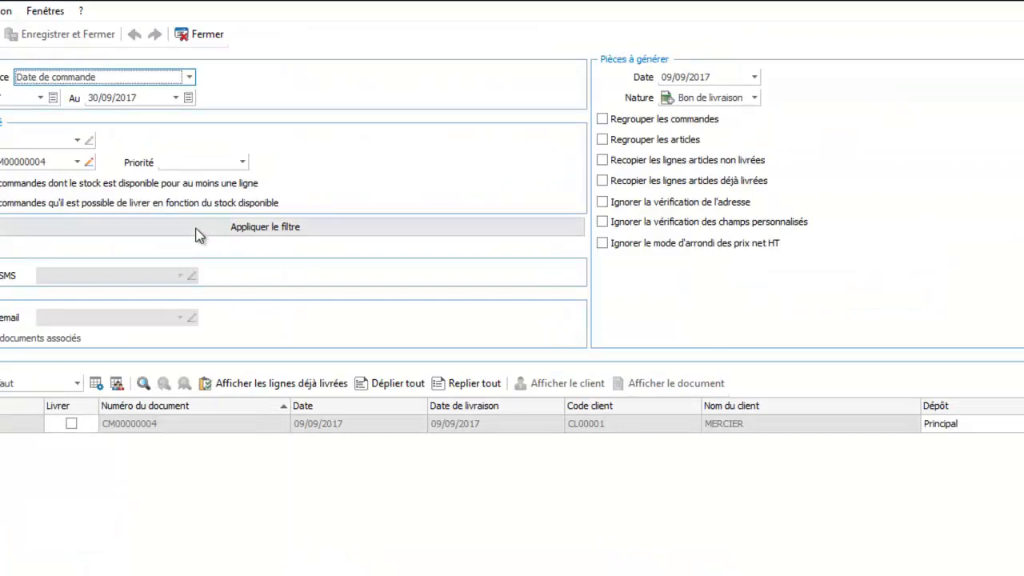
# Set the delivery filter options for stock available on at least one line and orders deliverable from available stock, and apply the filter
pyautogui.click(2, 183)
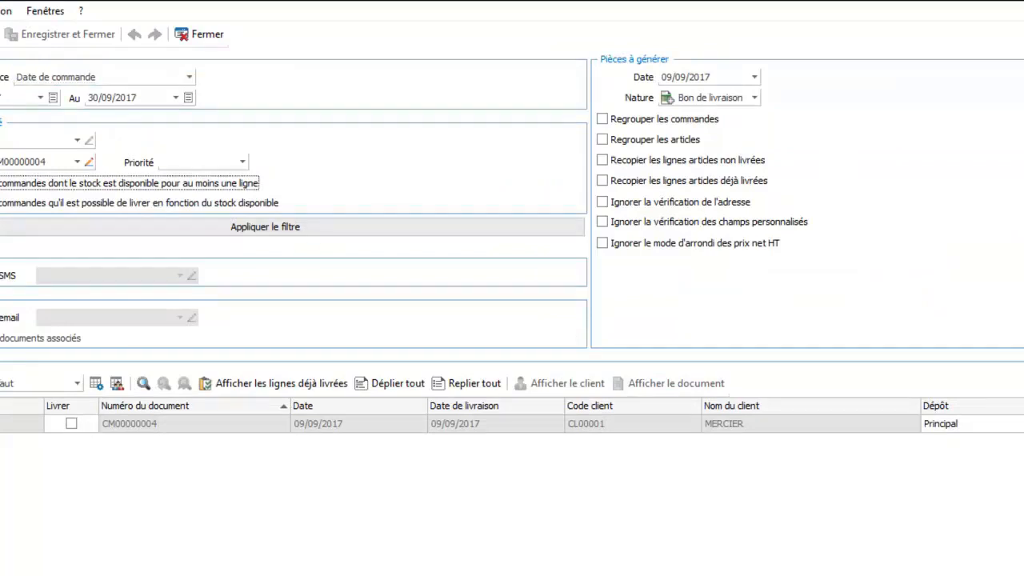
pyautogui.click(3, 204)
pyautogui.click(37, 228)
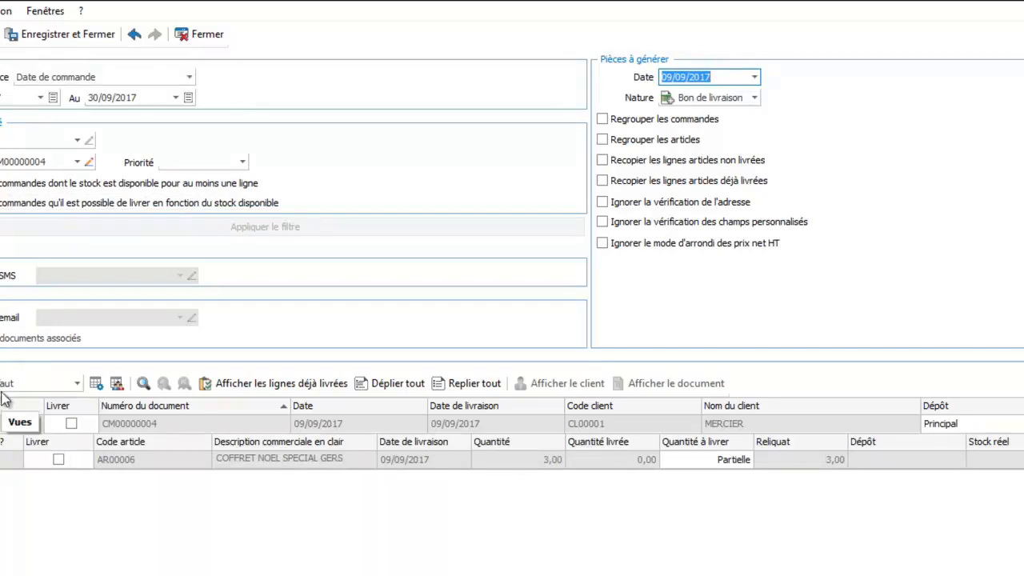
# Save and validate the customer order's delivery without opening the created document, and close the transfer report
pyautogui.click(68, 40)
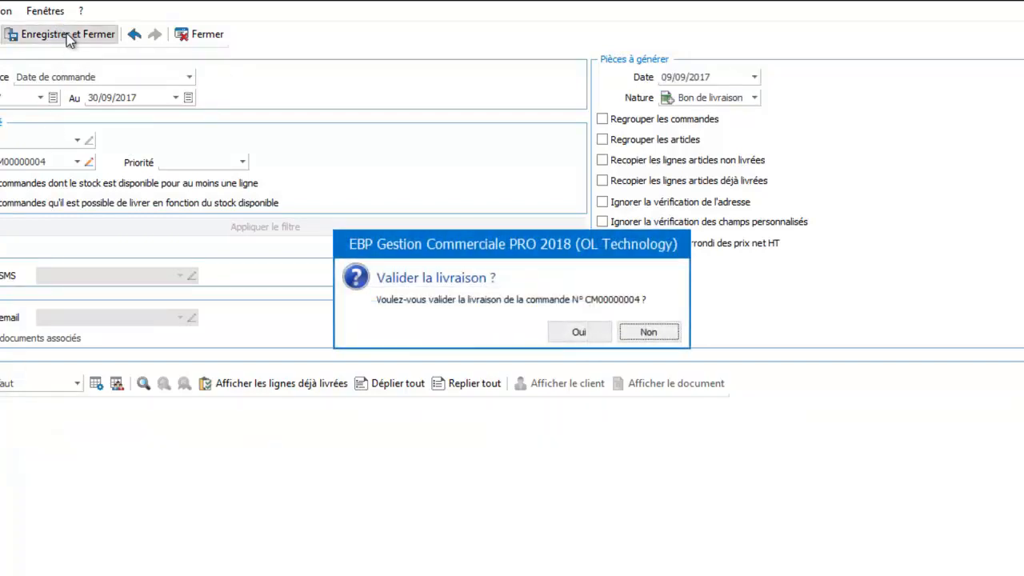
pyautogui.click(578, 332)
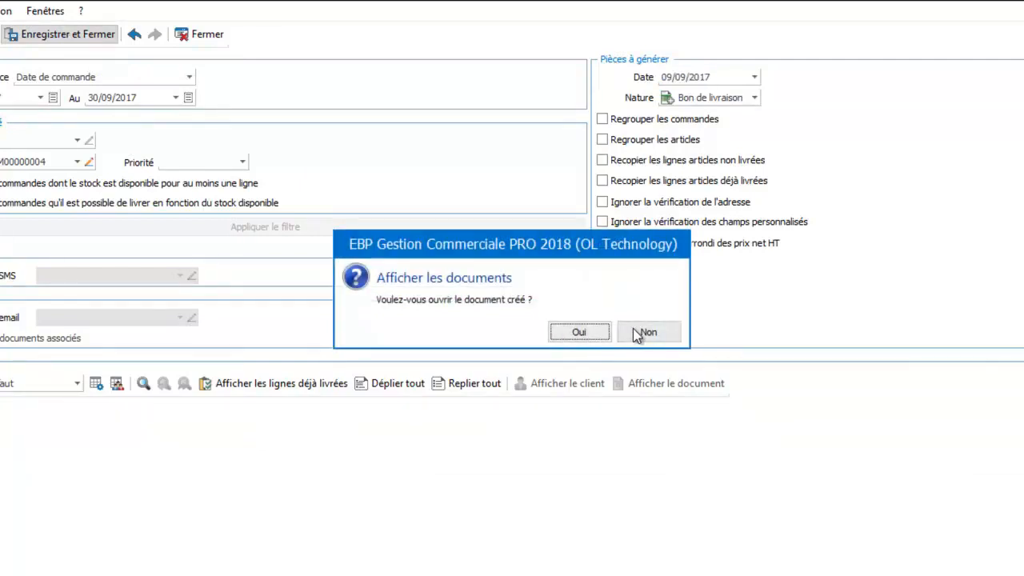
pyautogui.click(634, 331)
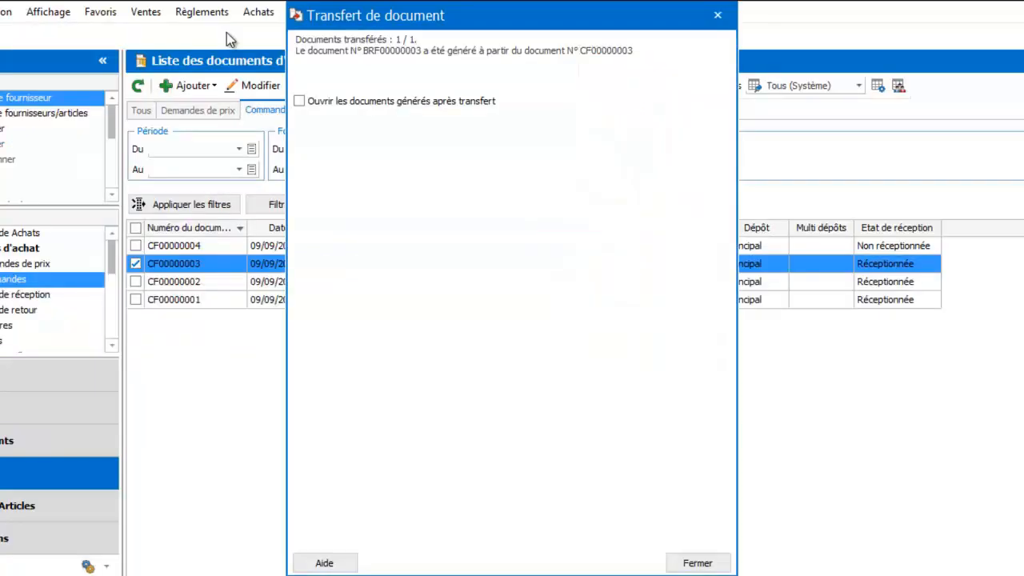
pyautogui.click(691, 563)
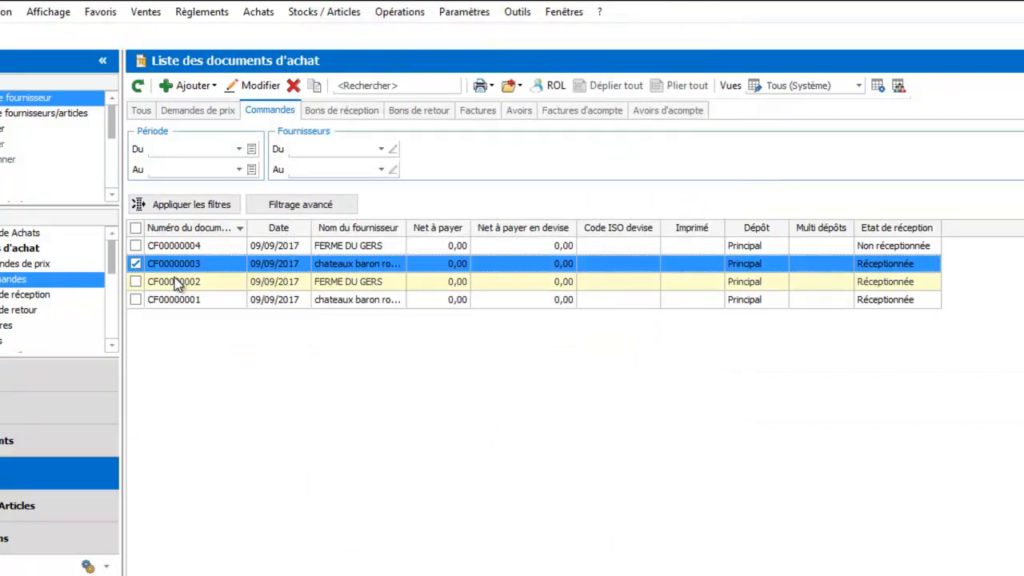
# Transfer the unreceived FERME DU GERS order to a Bon de réception, and choose to deliver the related customer order
pyautogui.click(136, 263)
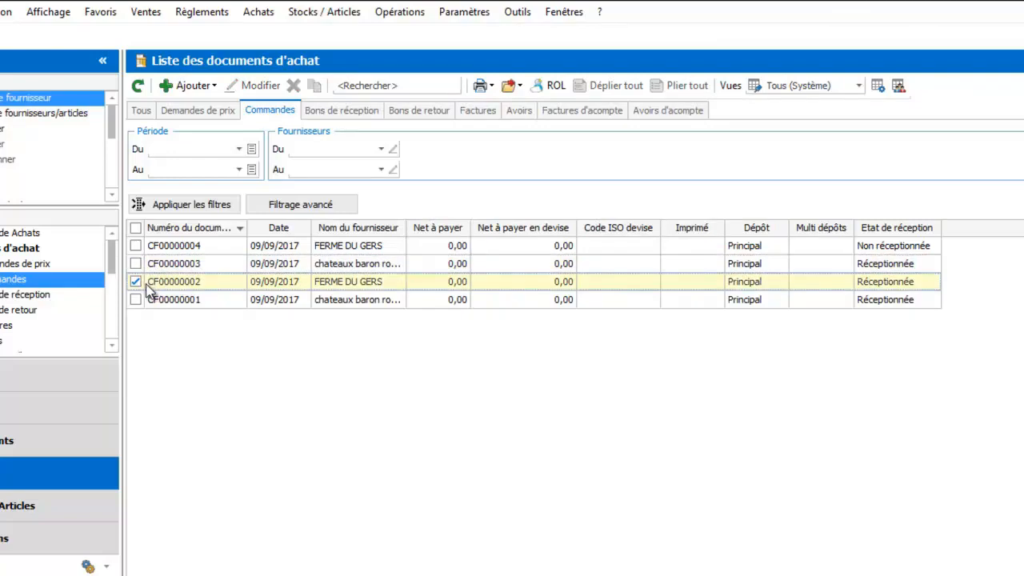
pyautogui.click(148, 287)
pyautogui.rightClick(148, 287)
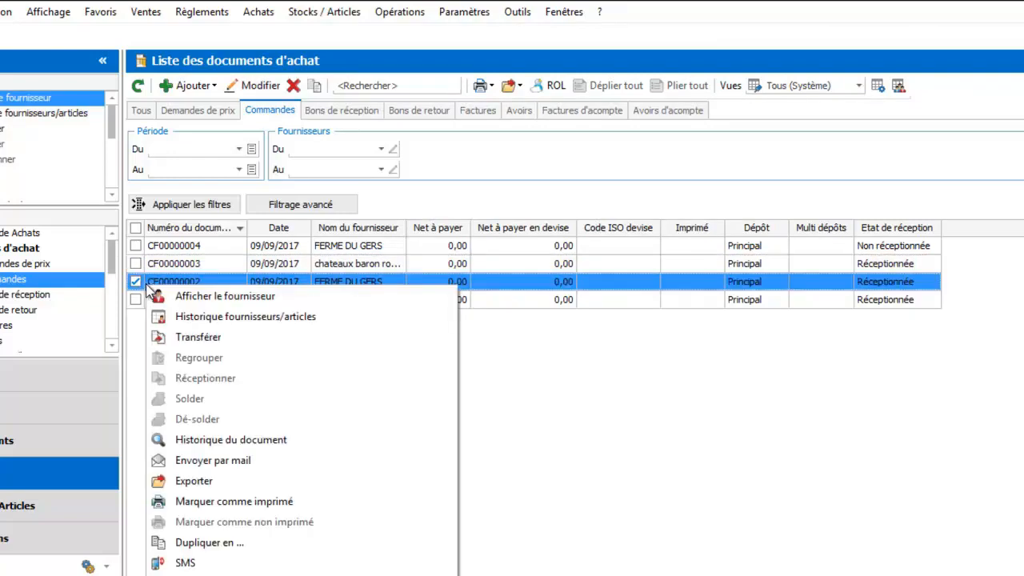
pyautogui.click(162, 339)
pyautogui.click(623, 564)
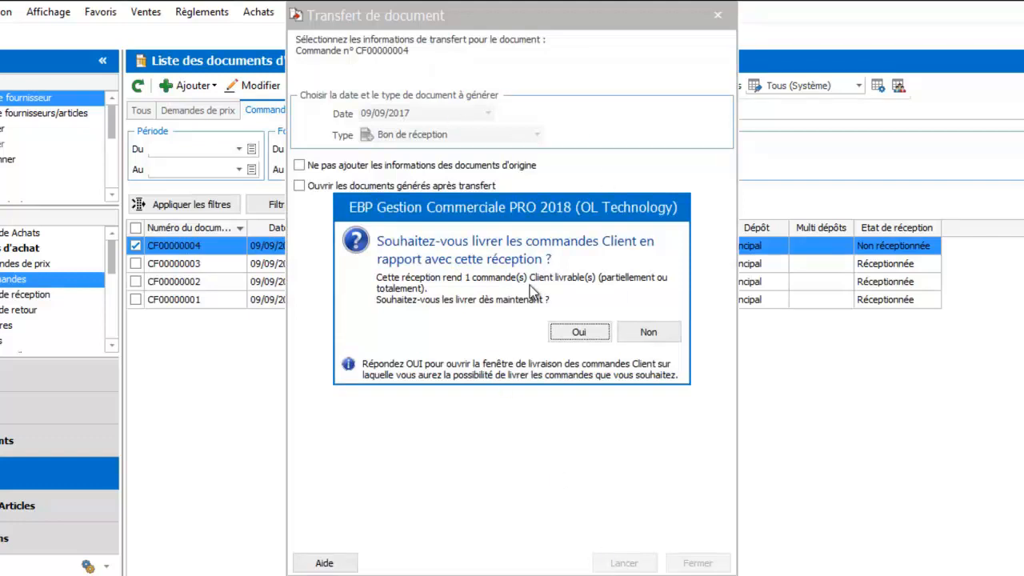
pyautogui.click(577, 331)
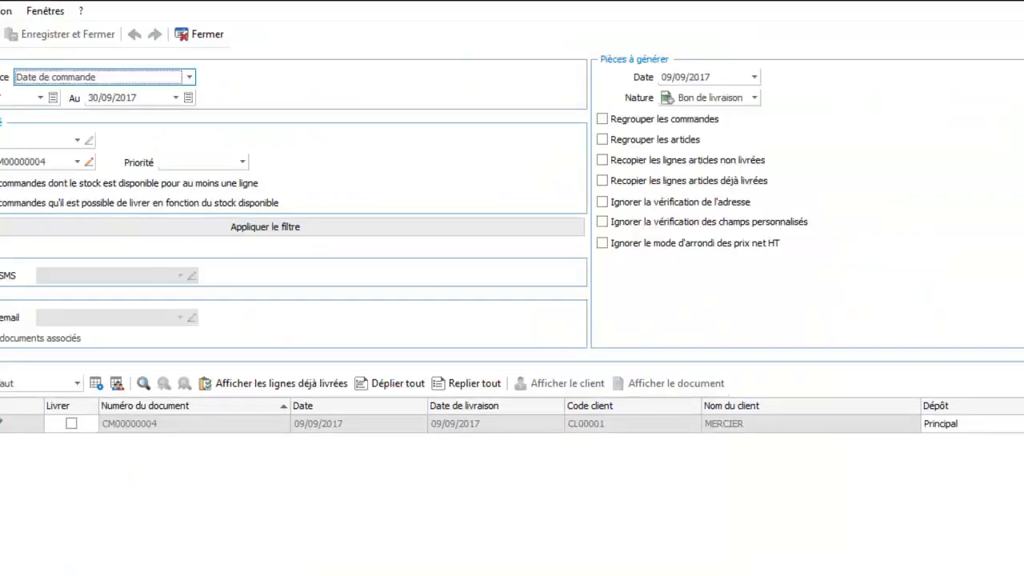
# Apply the delivery filter, save and validate the customer order's delivery without opening the created document, and close the transfer report
pyautogui.click(9, 232)
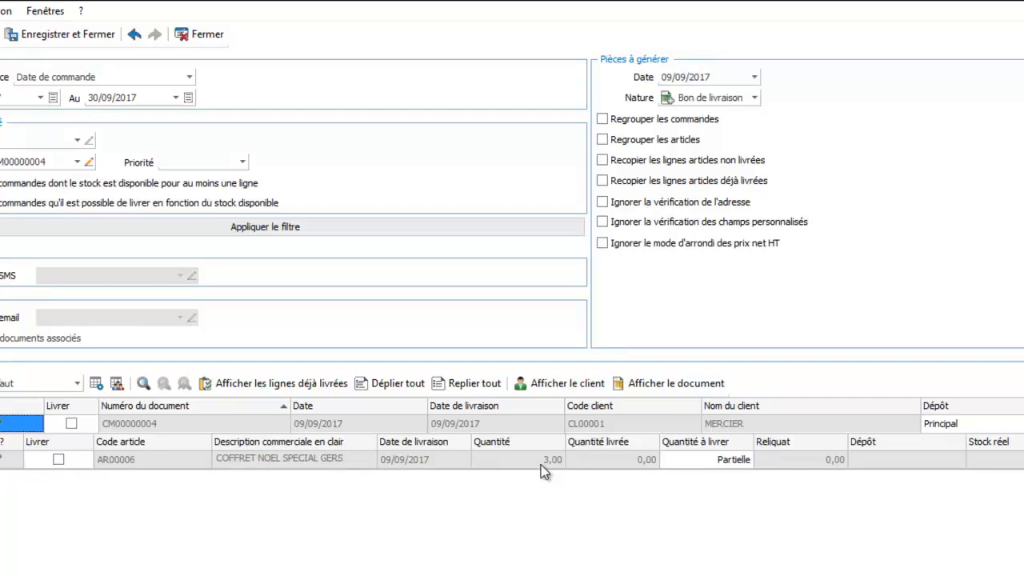
pyautogui.click(63, 36)
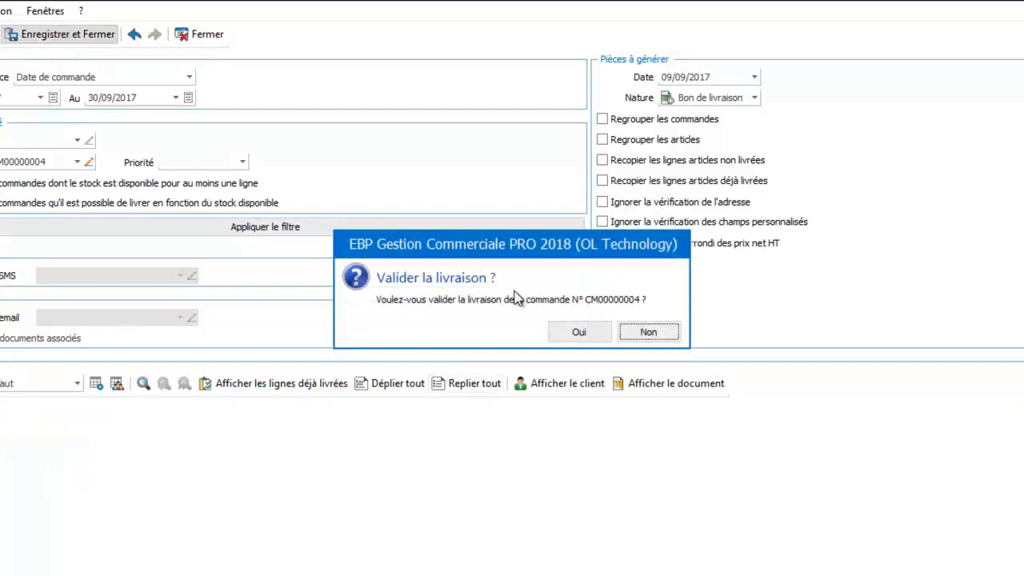
pyautogui.click(580, 332)
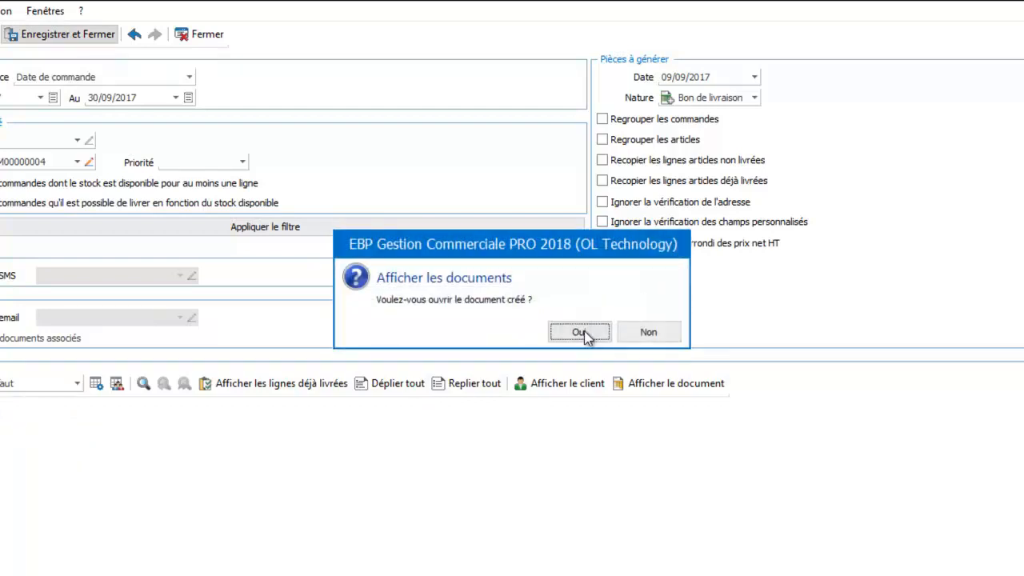
pyautogui.click(632, 331)
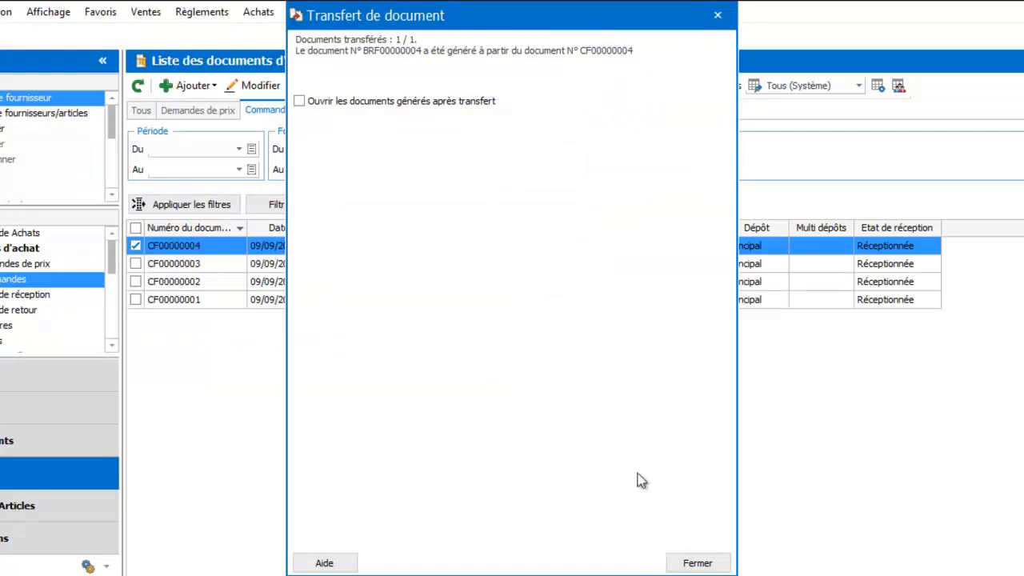
pyautogui.click(683, 564)
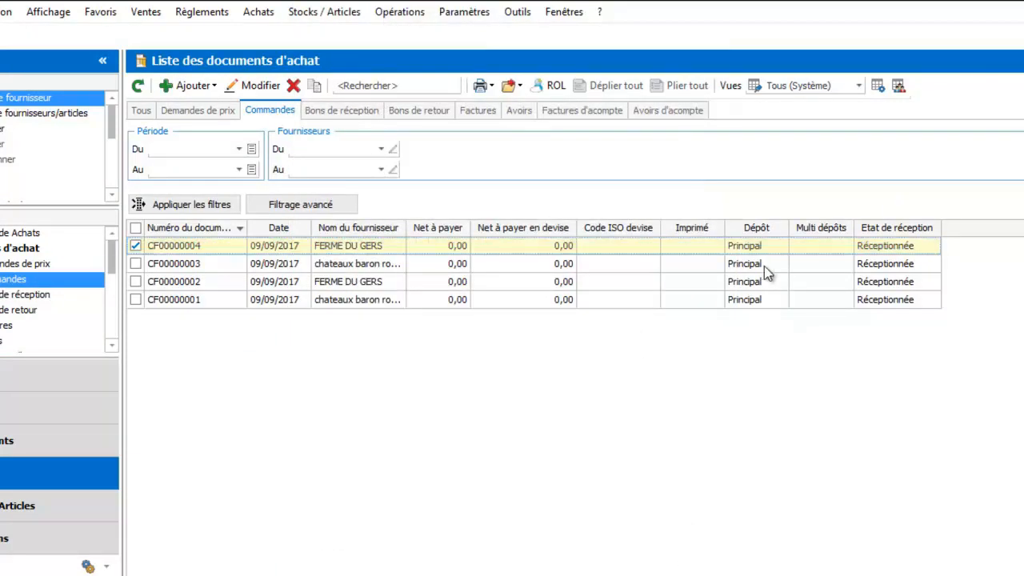
# Open the most recent Bon de livraison among the sales documents, review its COFFRET NOEL SPECIAL GERS line, and close it
pyautogui.click(62, 409)
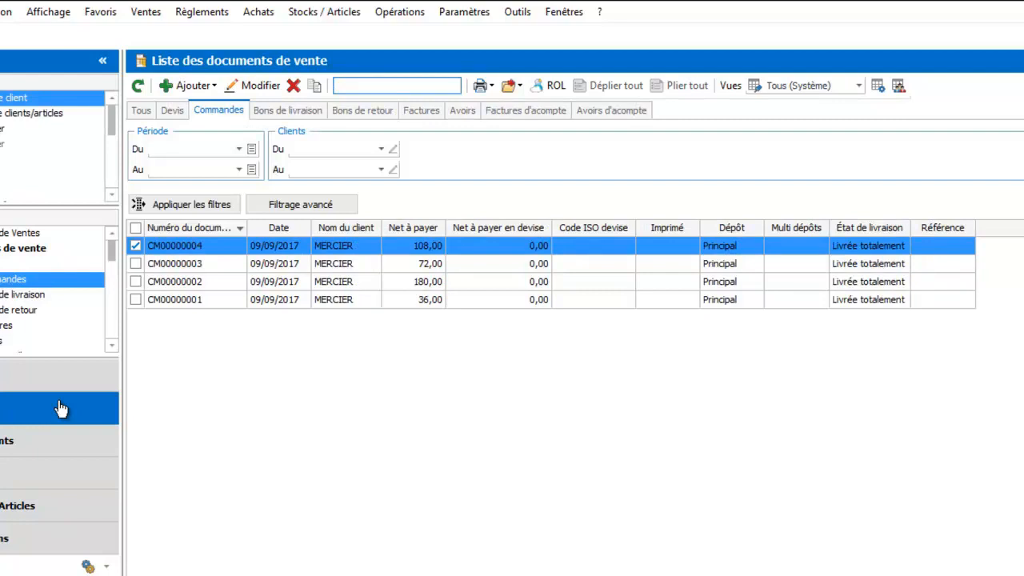
pyautogui.click(299, 110)
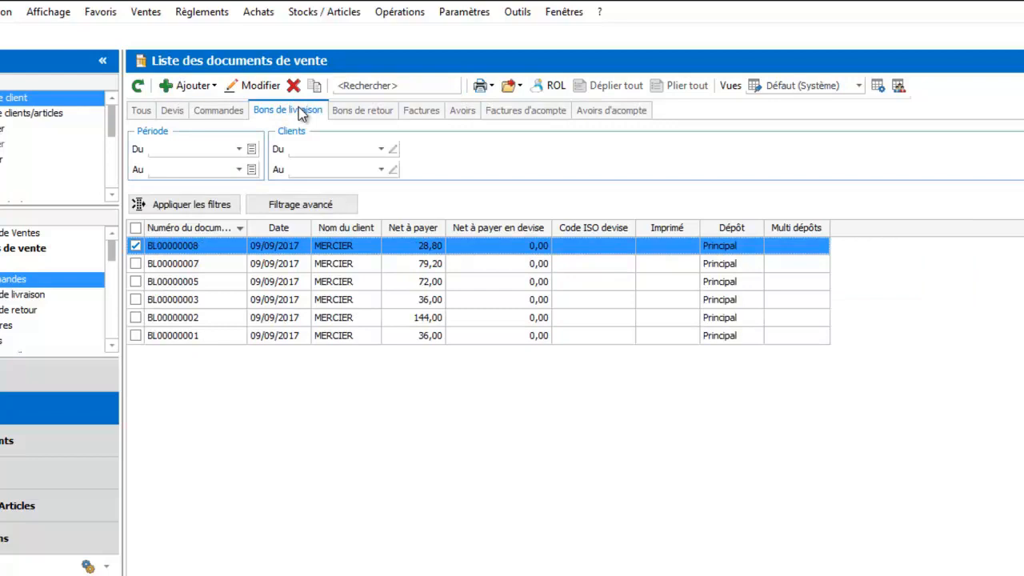
pyautogui.click(321, 244)
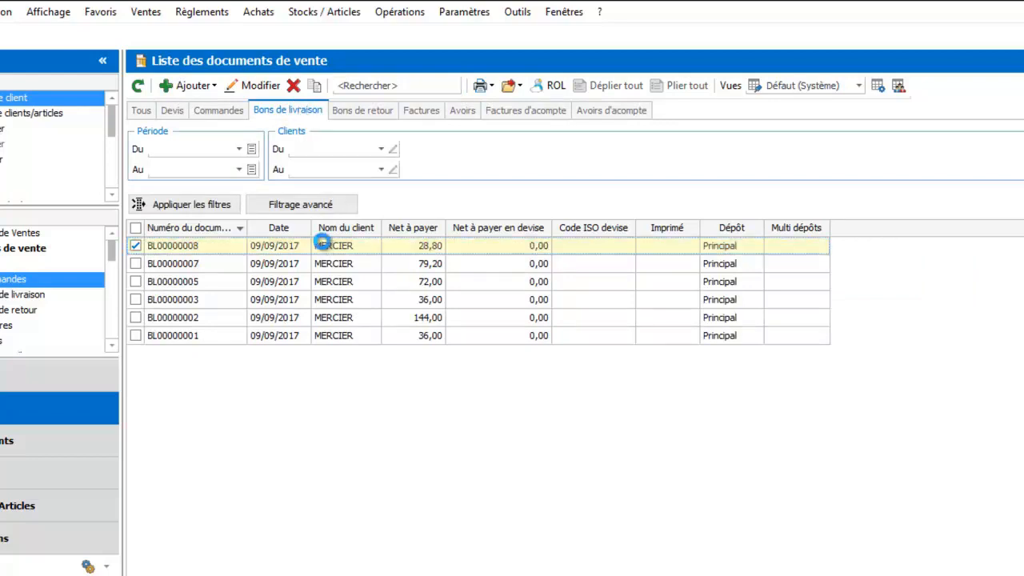
pyautogui.doubleClick(321, 244)
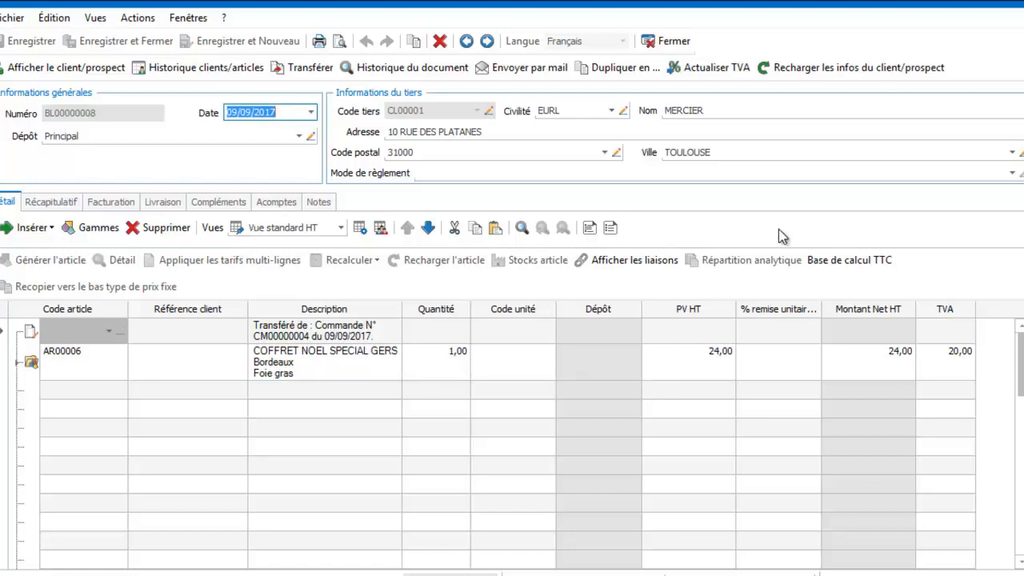
pyautogui.click(673, 43)
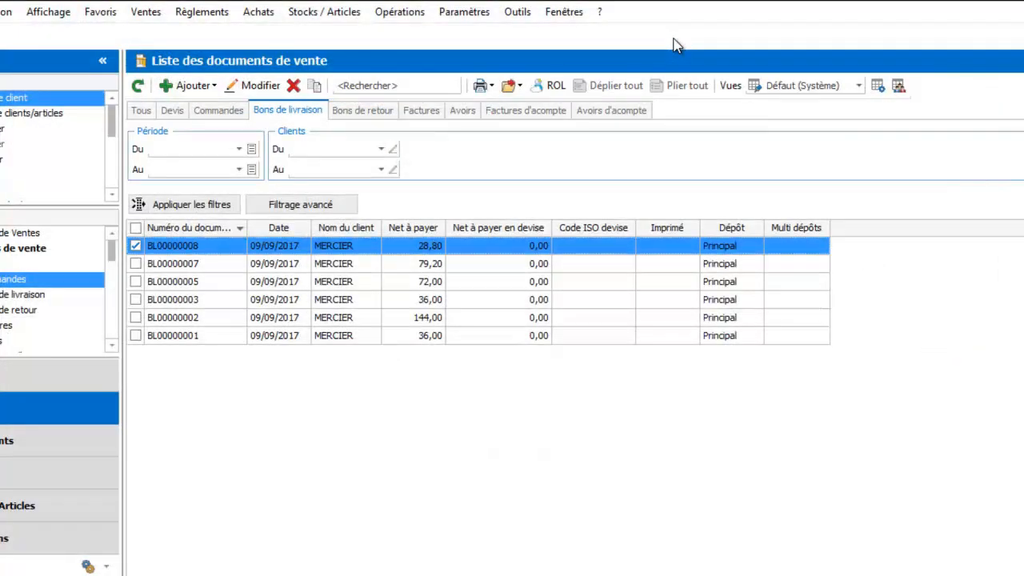